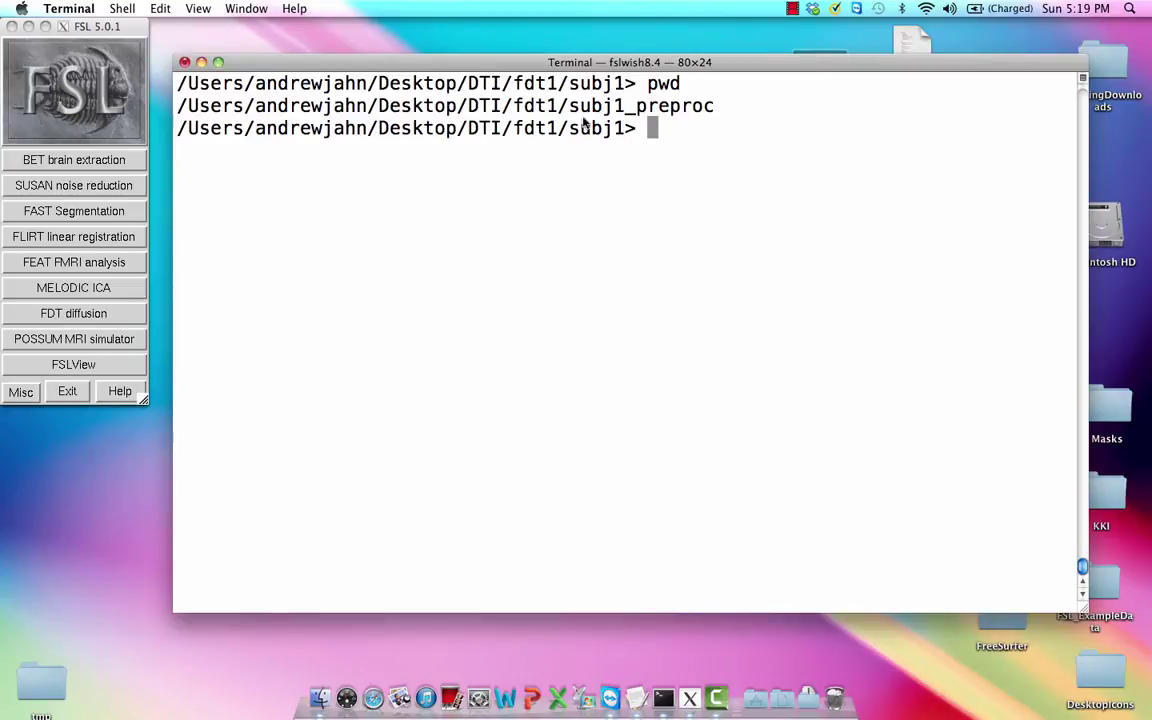
# Step: List the subj1 folder with ls, pointing out dwidata.nii.gz and acqparams.txt
pyautogui.moveTo(558, 105)
pyautogui.mouseDown()
pyautogui.moveTo(445, 105)
pyautogui.moveTo(566, 105)
pyautogui.mouseUp()
pyautogui.click(505, 95)
pyautogui.write('ls')
pyautogui.press('Return')
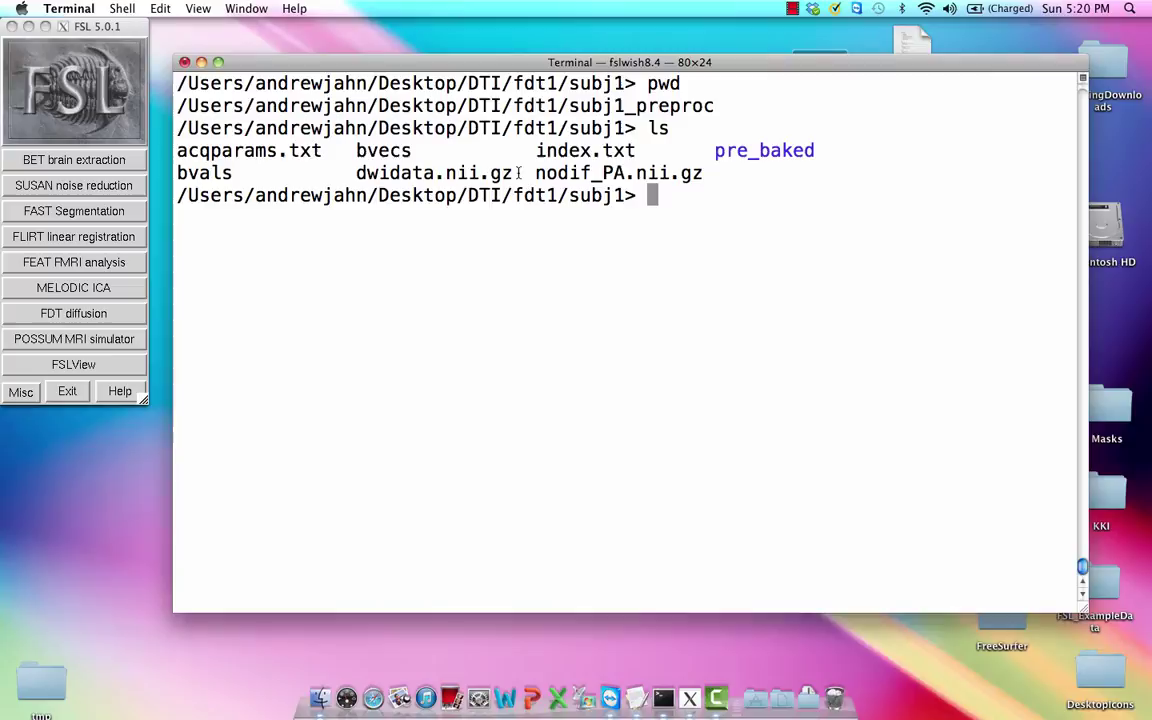
pyautogui.moveTo(518, 173); pyautogui.dragTo(353, 175)
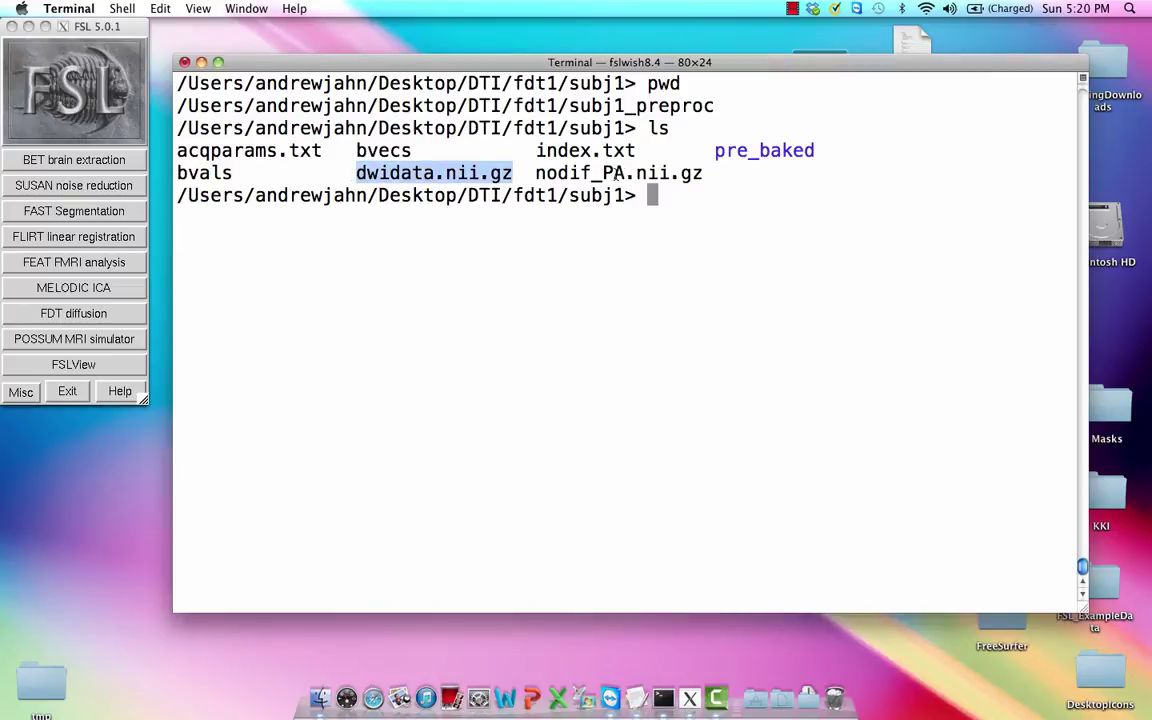
pyautogui.moveTo(330, 151); pyautogui.dragTo(155, 152)
pyautogui.click(761, 220)
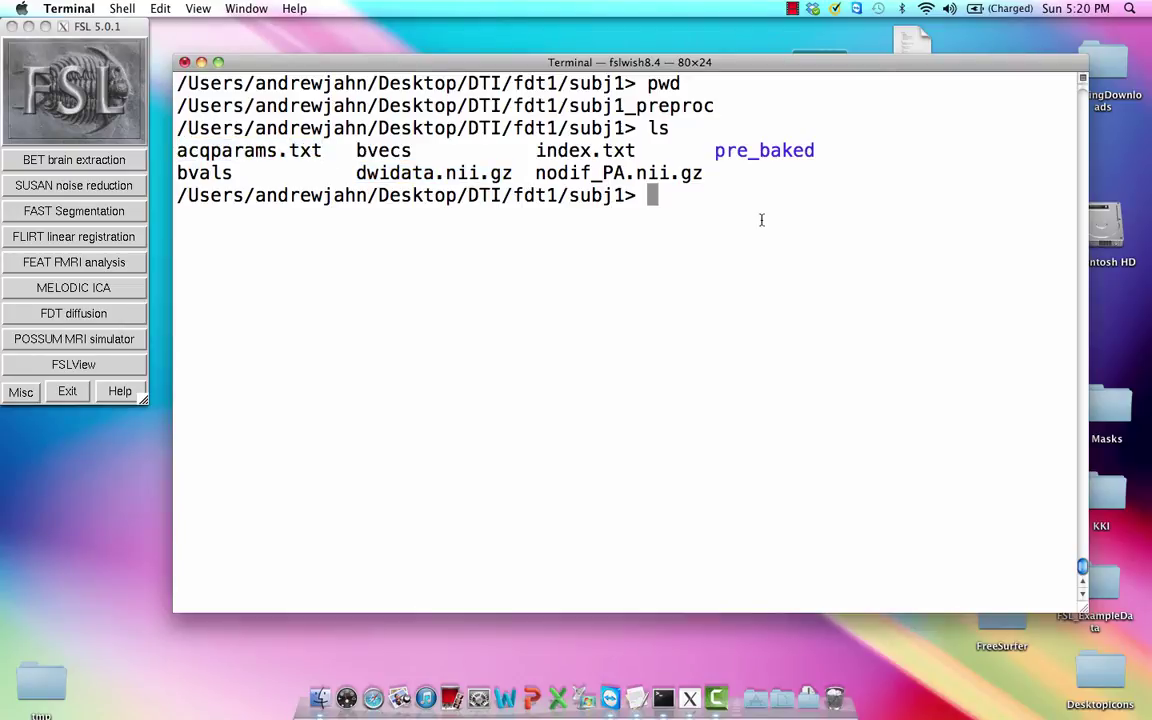
# Step: Open acqparams.txt in vi and compare the lines 0 -1 0 0.066500 and 0 1 0 0.066500
pyautogui.write('vi ac')
pyautogui.press('Tab')
pyautogui.press('Return')
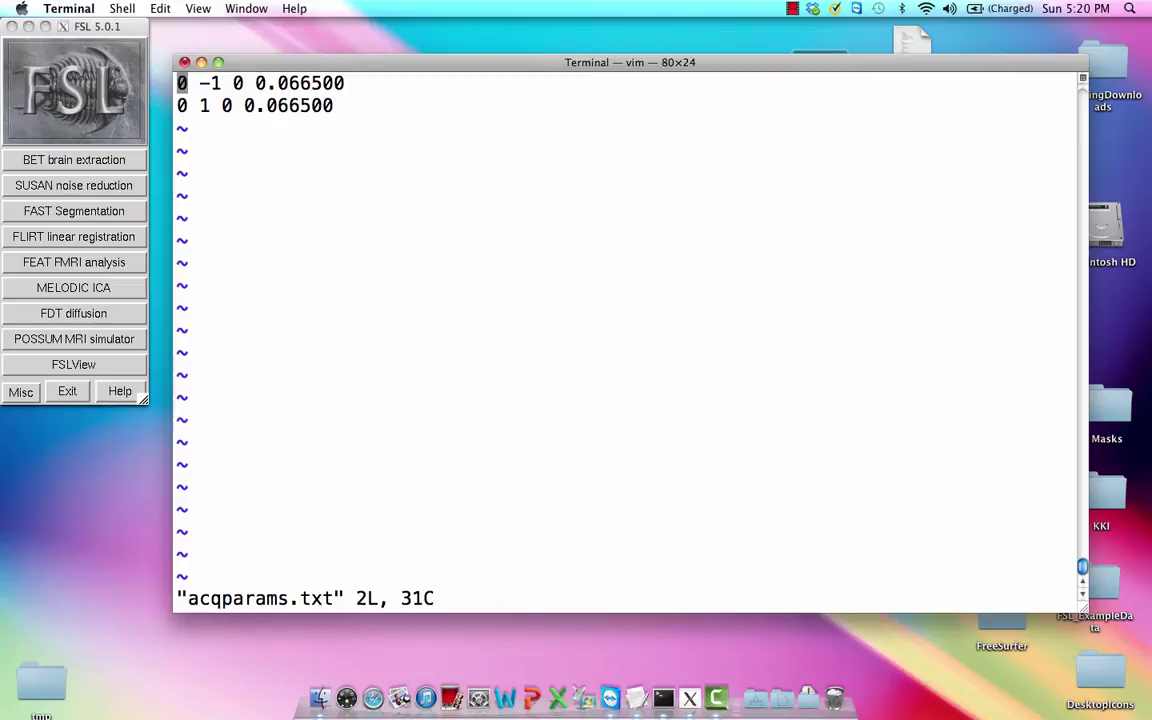
pyautogui.press('Right')
pyautogui.press('Right')
pyautogui.press('Right')
pyautogui.press('Left')
pyautogui.press('Down')
pyautogui.press('Up')
pyautogui.press('Down')
pyautogui.press('Up')
pyautogui.press('Right')
pyautogui.press('Right')
pyautogui.press('Right')
pyautogui.press('Right')
pyautogui.press('Right')
pyautogui.press('Right')
pyautogui.press('Down')
pyautogui.press('Up')
pyautogui.press('Left')
pyautogui.press('Left')
pyautogui.press('Left')
pyautogui.press('Left')
pyautogui.press('Left')
pyautogui.press('Left')
pyautogui.press('Left')
pyautogui.press('Left')
# Step: Quit vi with :q without saving changes
pyautogui.hotkey('shift', ';')
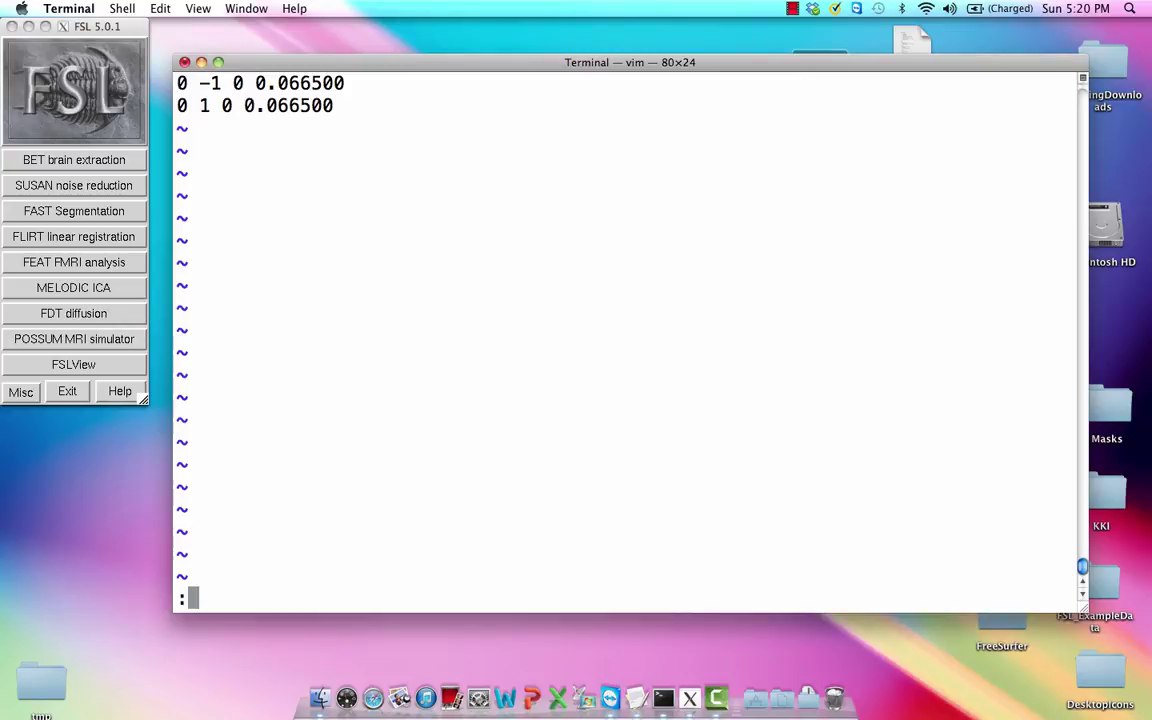
pyautogui.write('q')
pyautogui.press('Return')
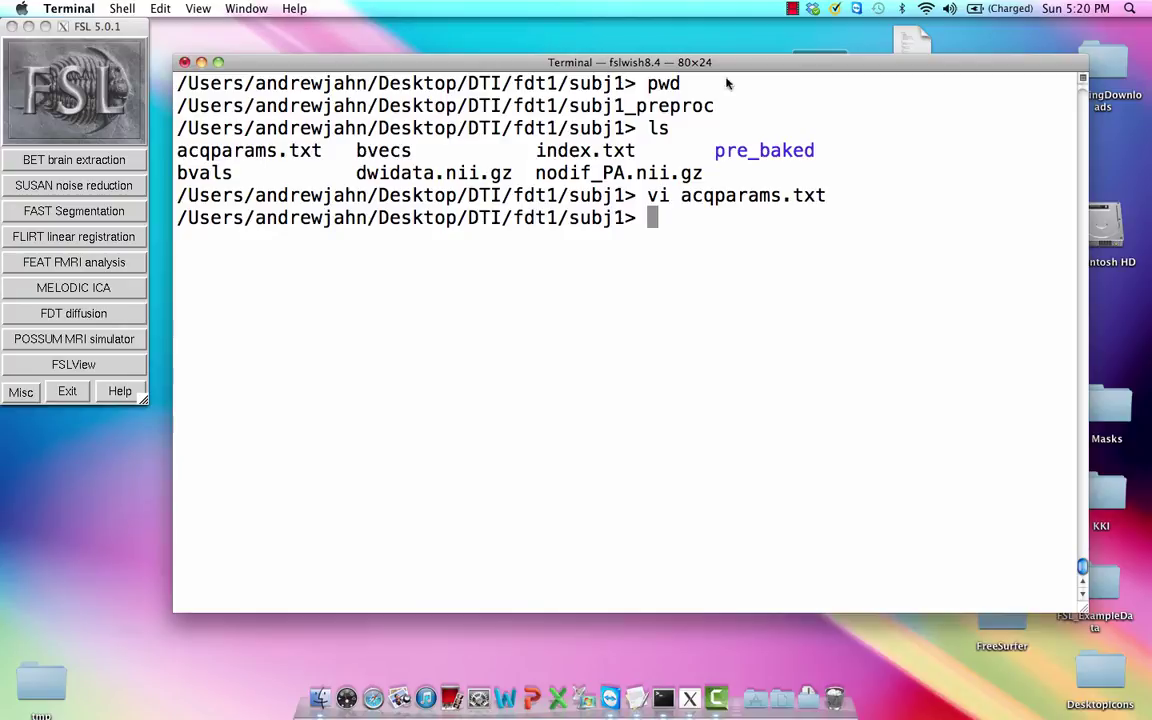
# Step: Point out the nodif_PA.nii.gz file in the folder listing
pyautogui.moveTo(703, 172); pyautogui.dragTo(535, 173)
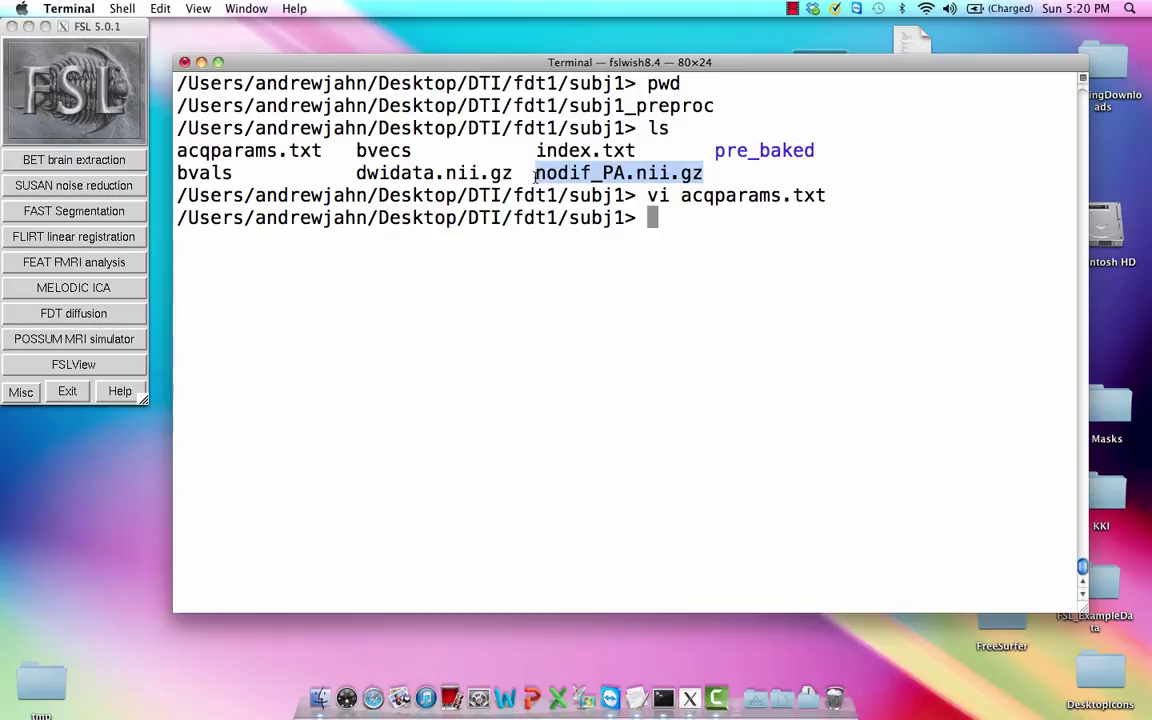
pyautogui.click(388, 172)
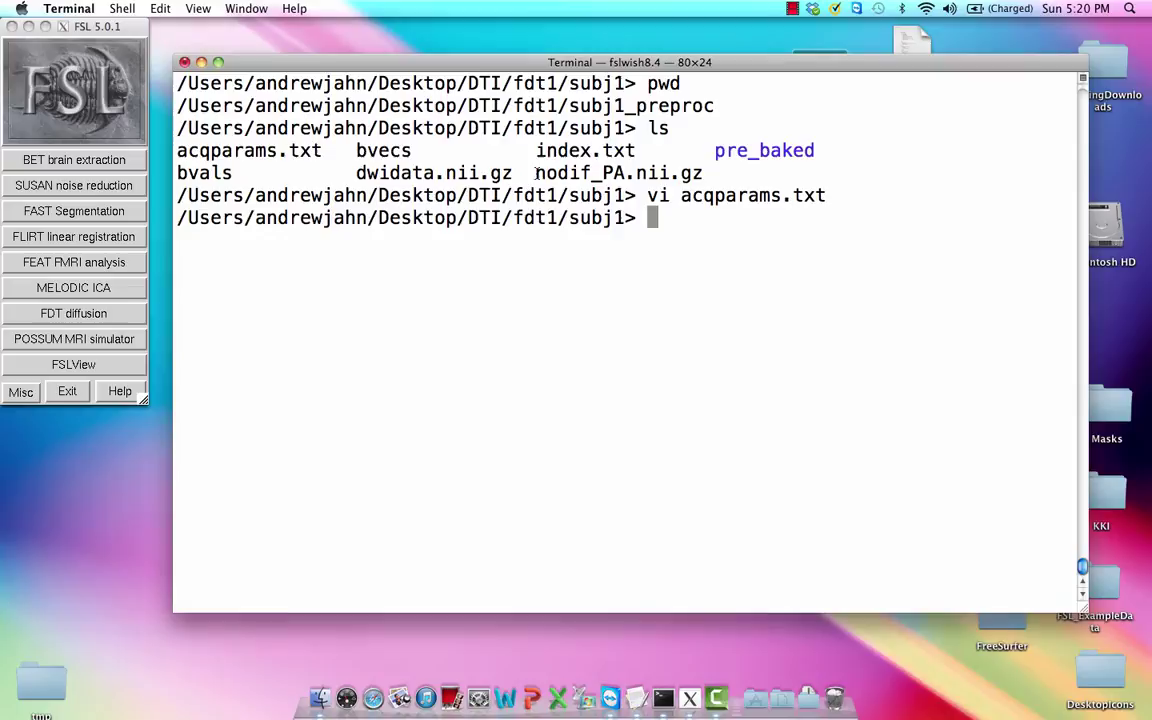
pyautogui.moveTo(537, 173); pyautogui.dragTo(703, 173)
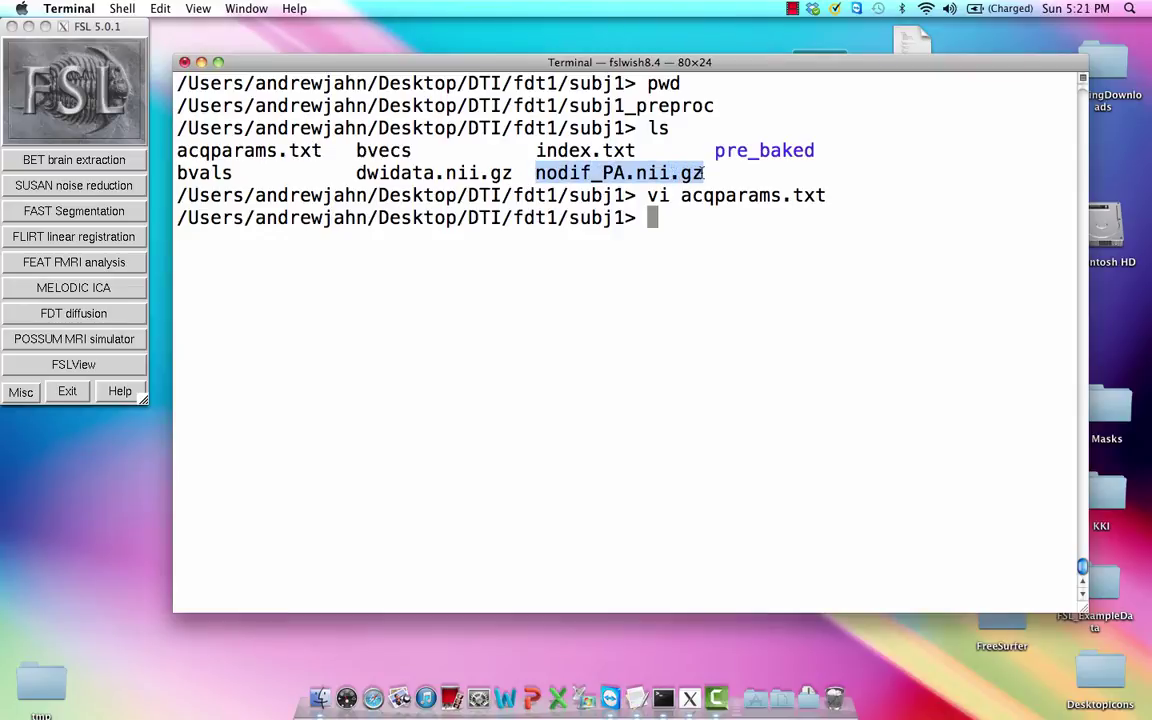
pyautogui.click(674, 247)
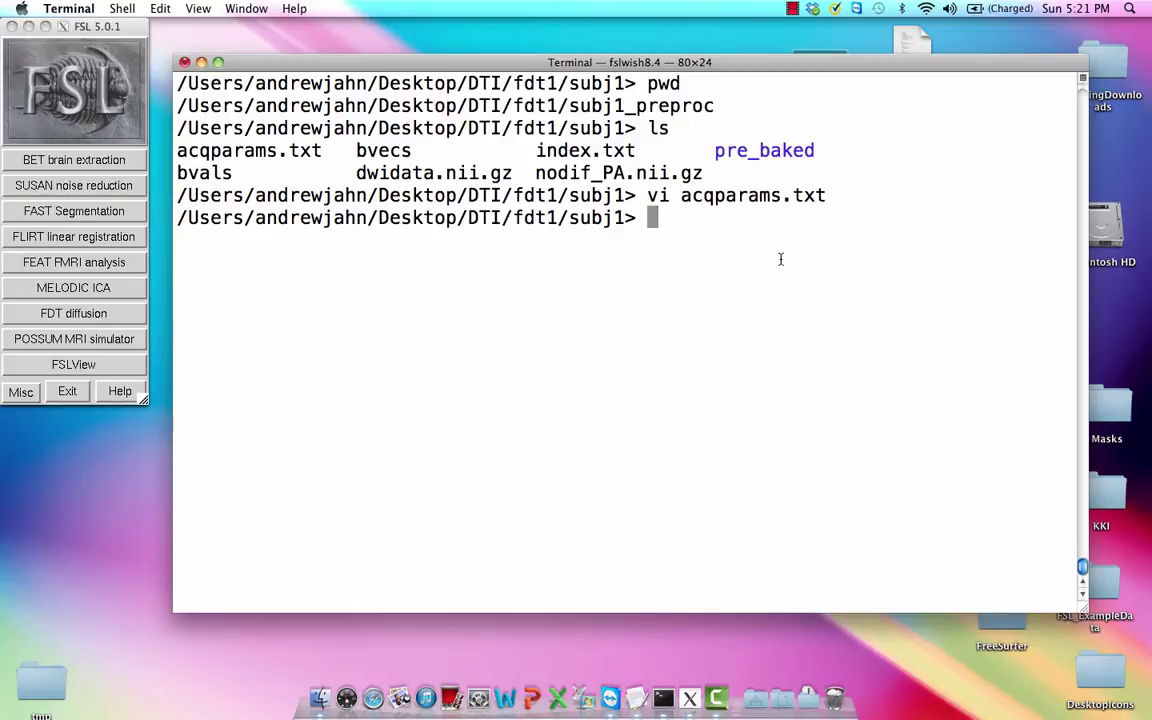
# Step: Run fslroi dwidata.nii.gz nodif 0 1, then fslmerge -t AP_PA_b0 nodif nodif_PA
pyautogui.write('fslroi')
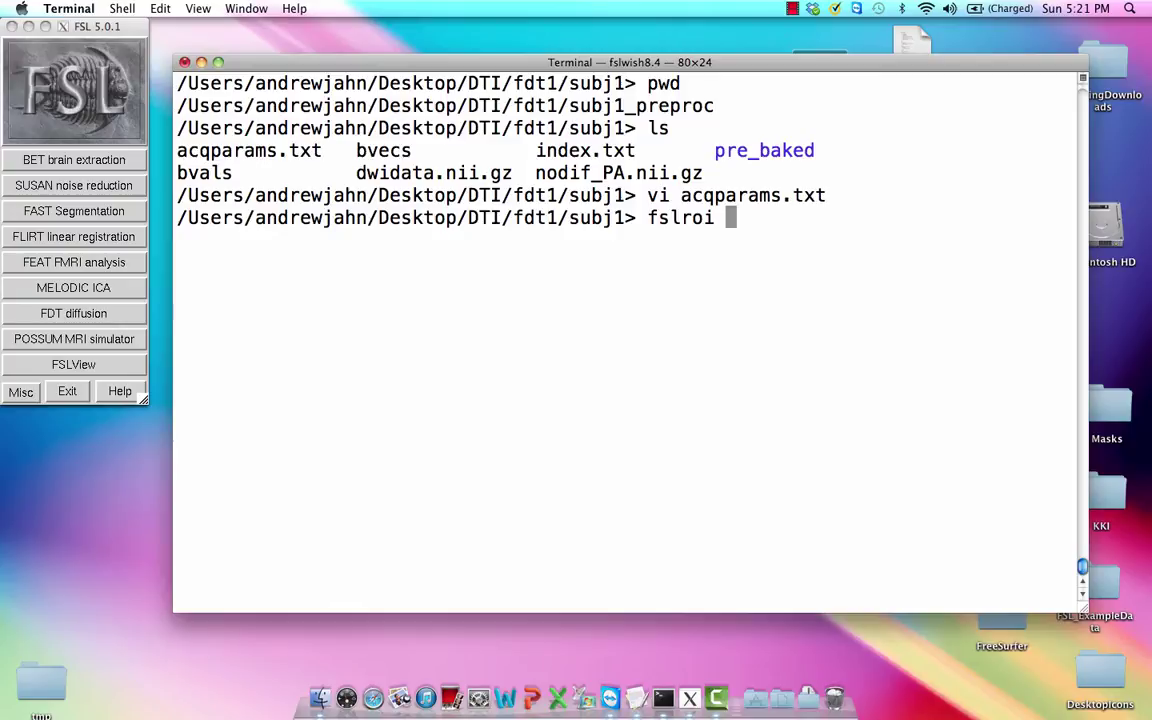
pyautogui.write(' d')
pyautogui.press('Tab')
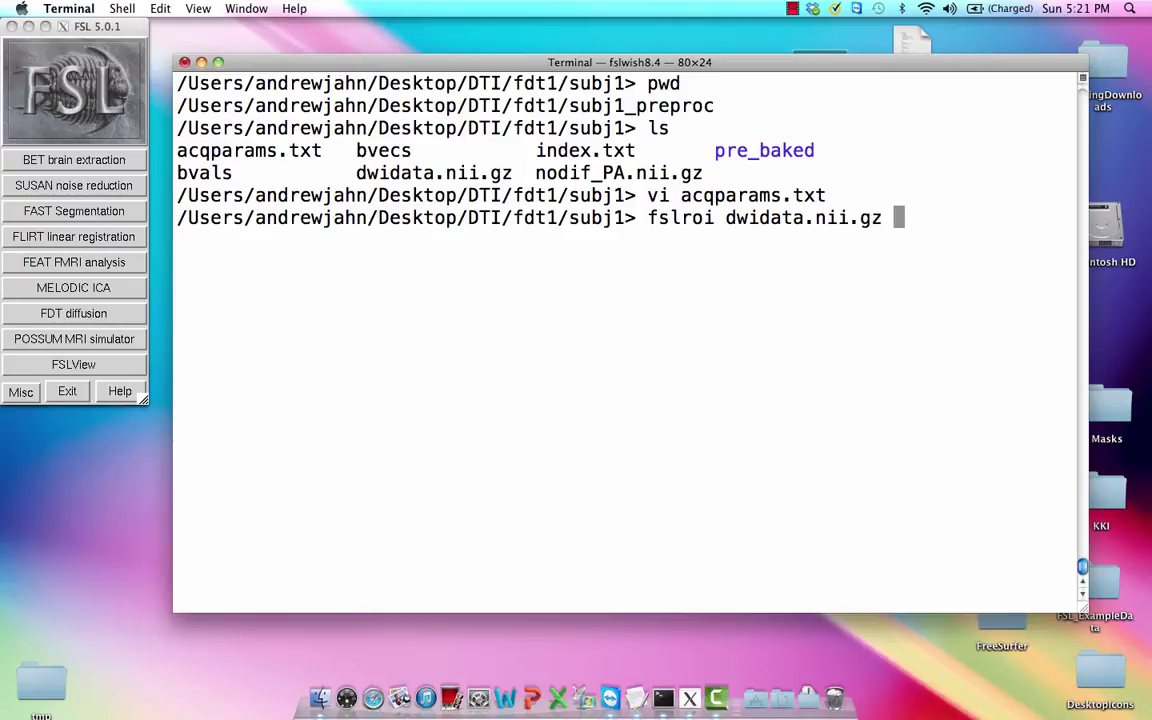
pyautogui.write('nodif ')
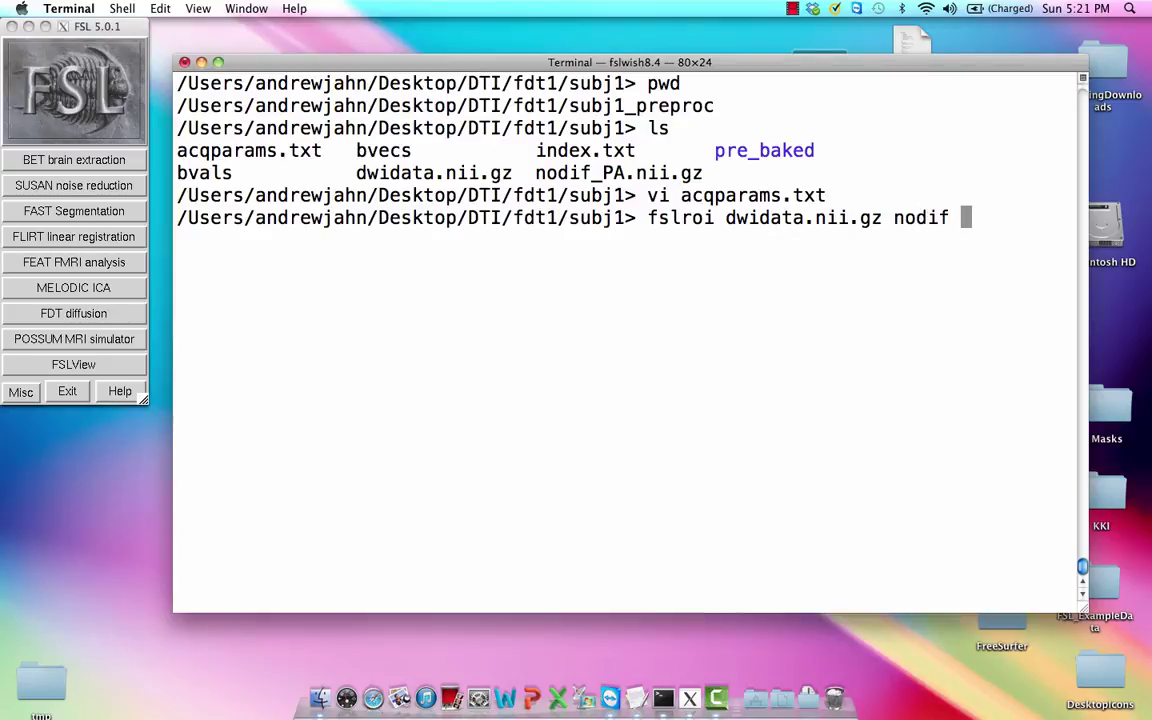
pyautogui.write('0 1')
pyautogui.press('Return')
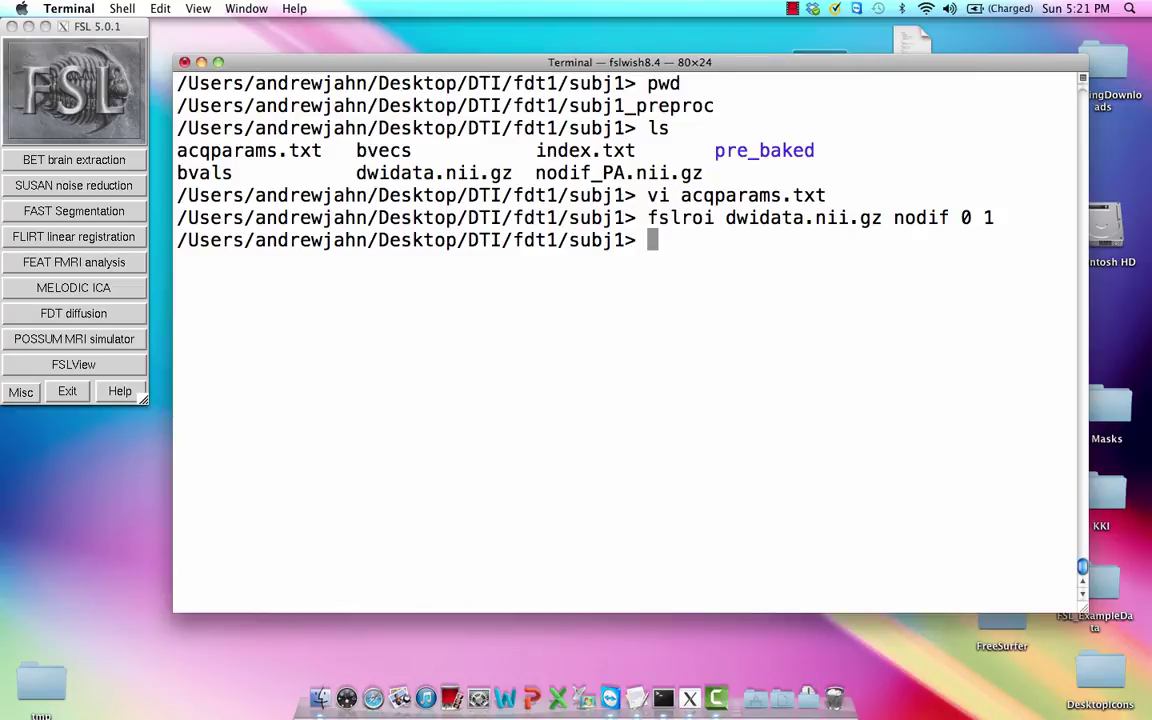
pyautogui.write('fslmerge')
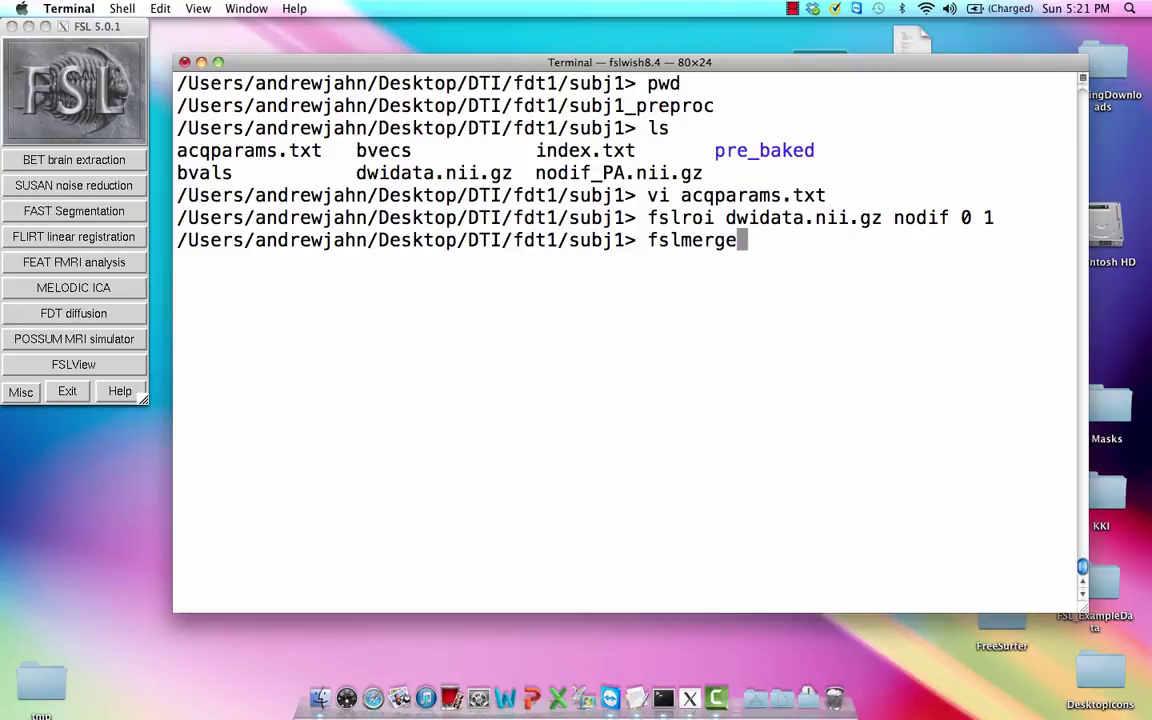
pyautogui.write(' -t AP_')
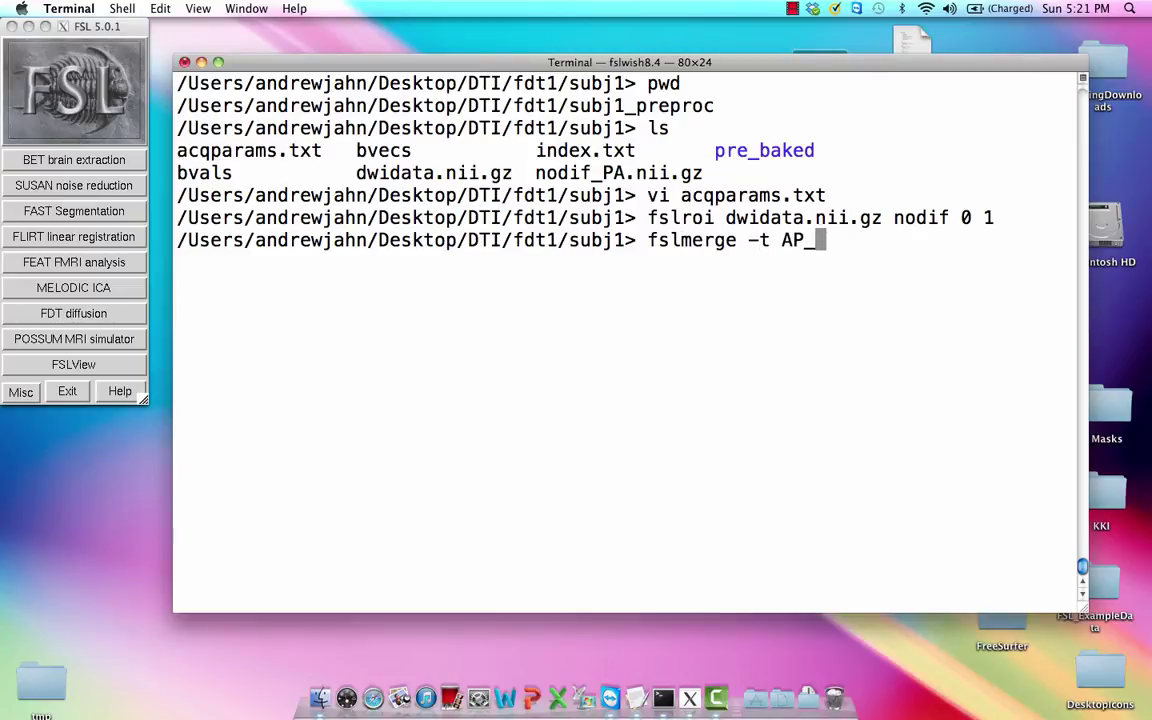
pyautogui.write('PA')
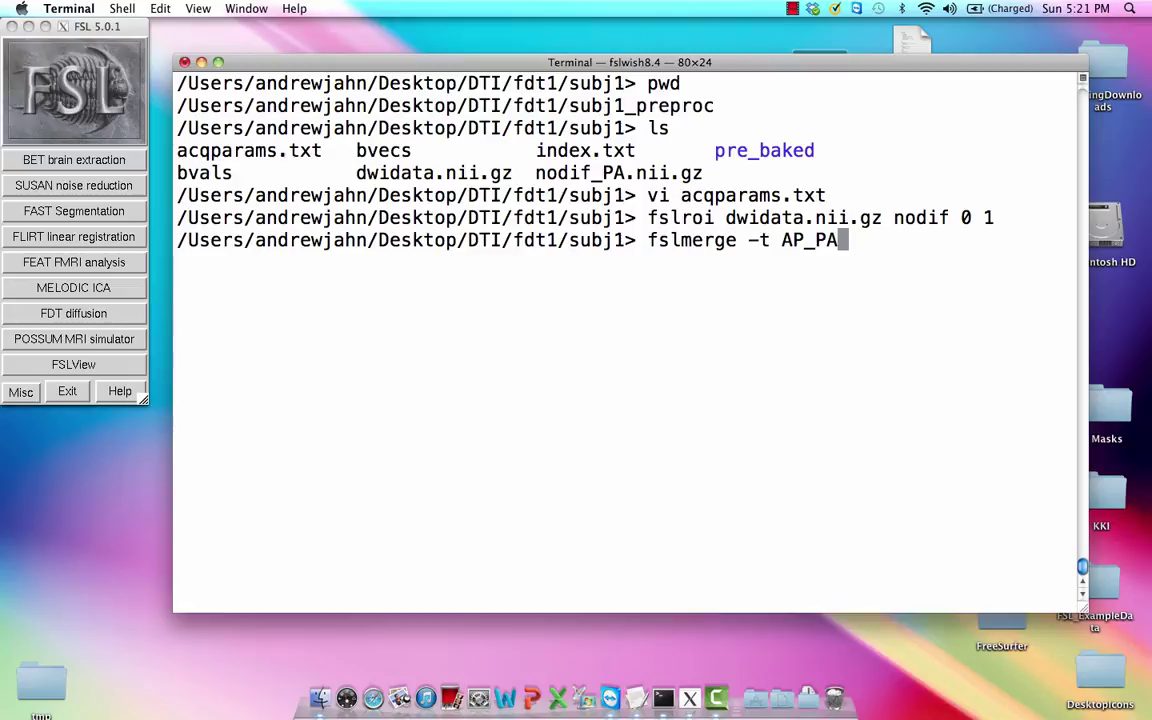
pyautogui.write('_b0 ')
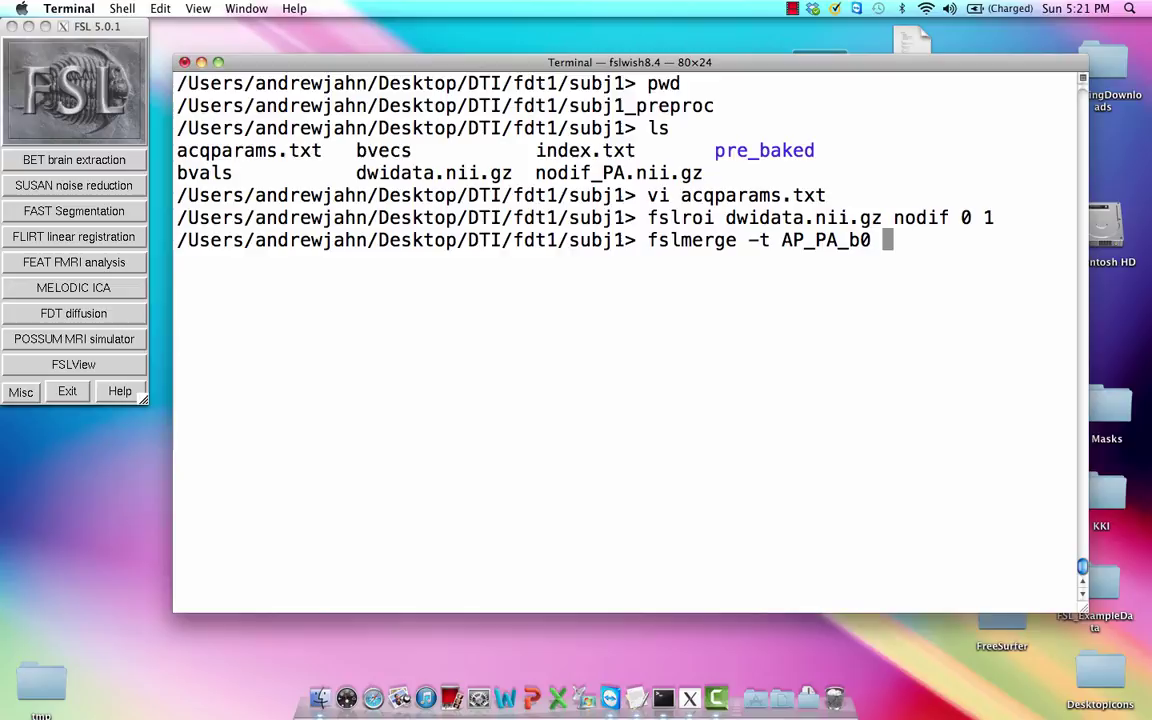
pyautogui.write('nodif ')
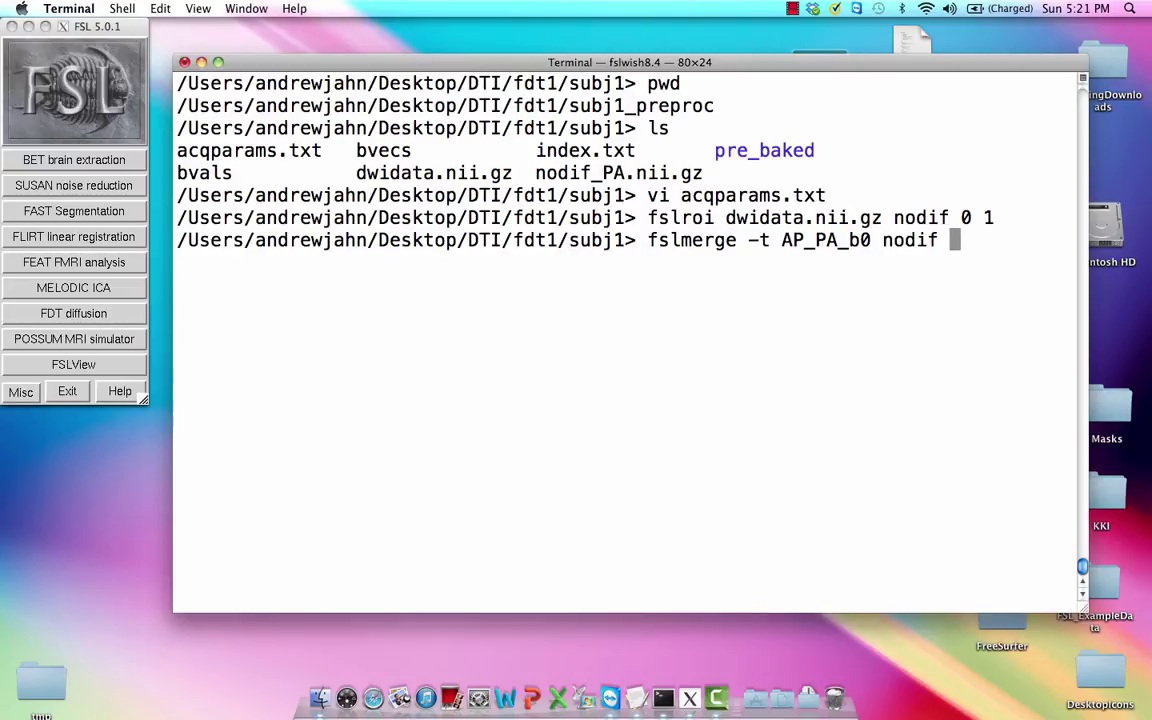
pyautogui.write('nod')
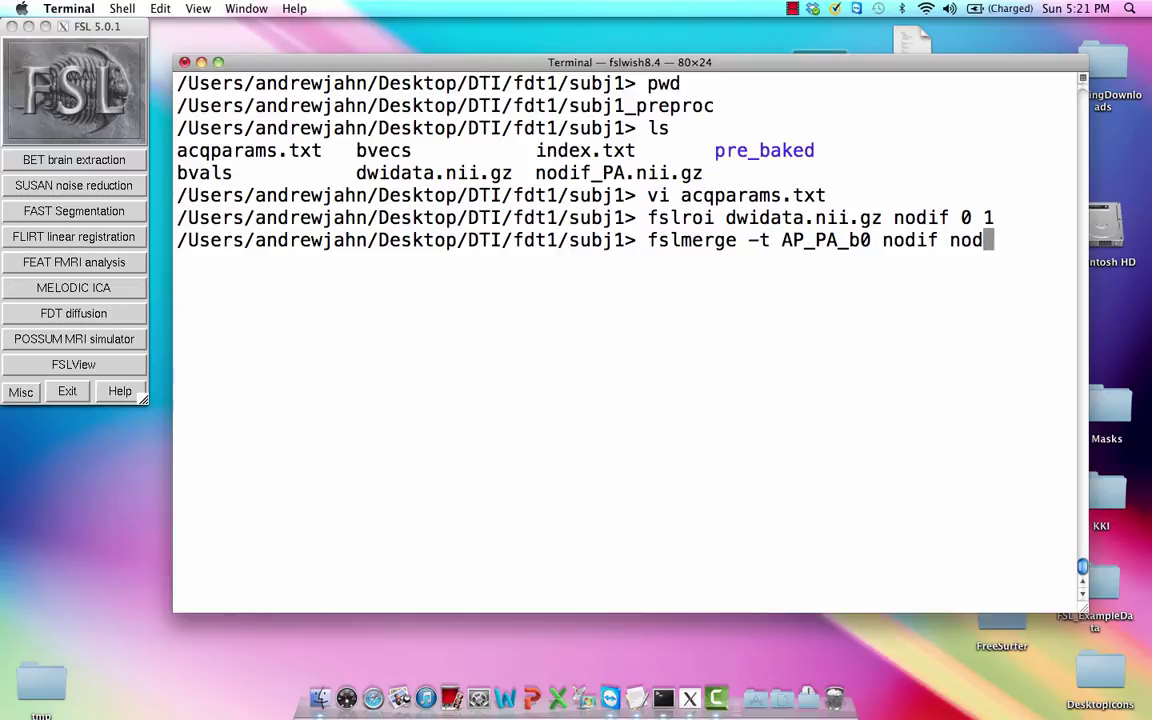
pyautogui.write('if_PA')
pyautogui.press('Return')
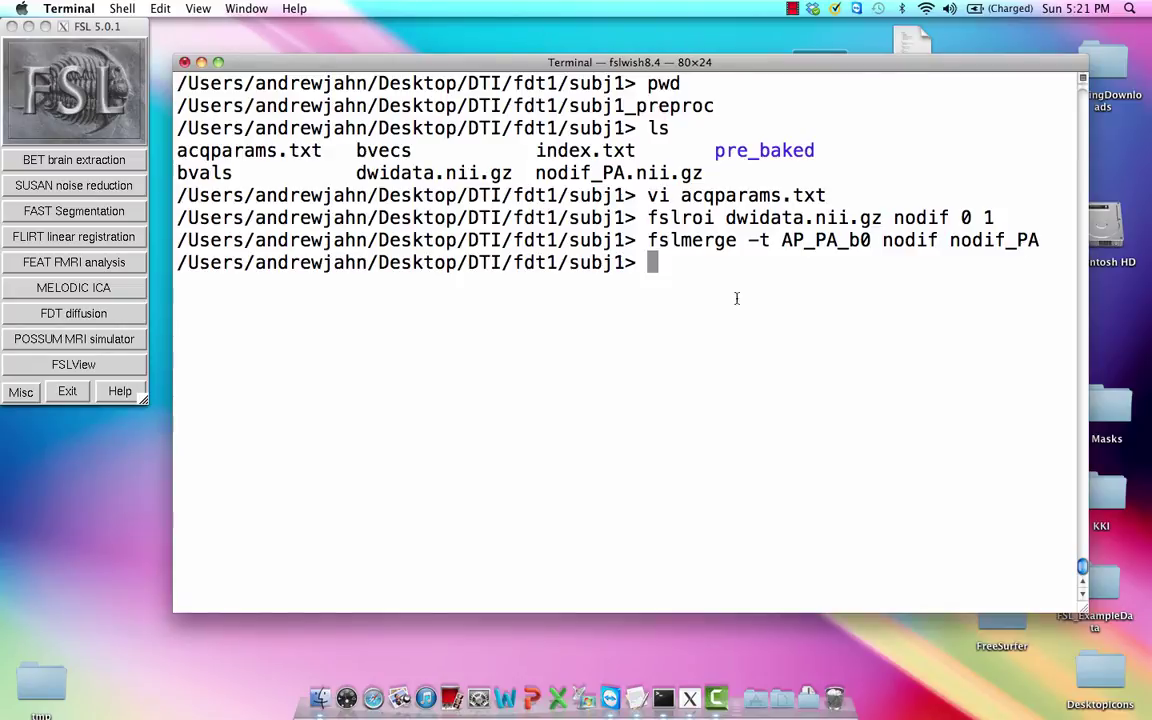
# Step: Launch FSLView, open nodif.nii.gz, and move the crosshair around the brain
pyautogui.click(86, 368)
pyautogui.click(86, 368)
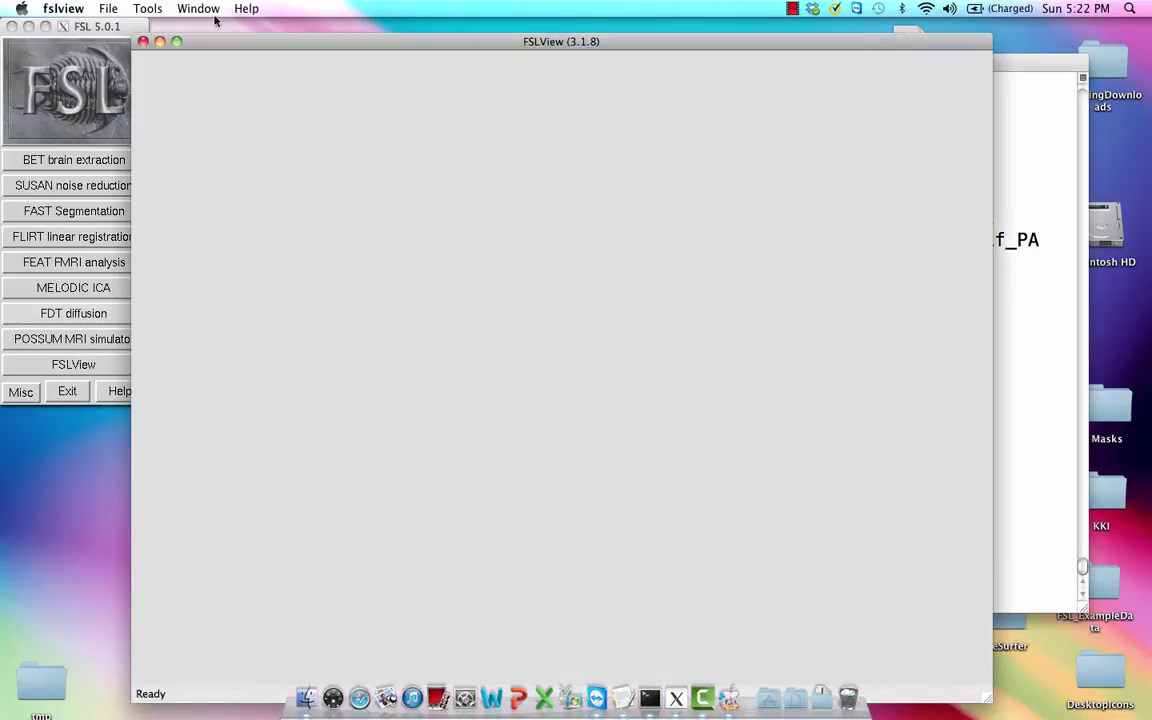
pyautogui.click(103, 7)
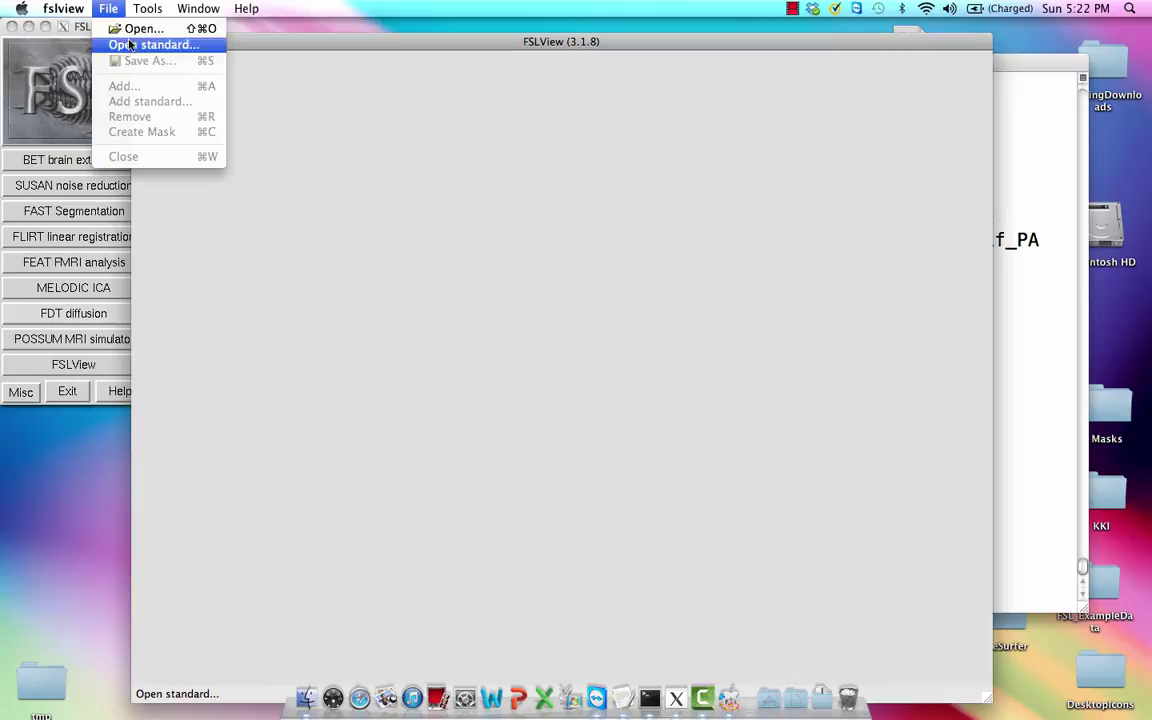
pyautogui.click(130, 28)
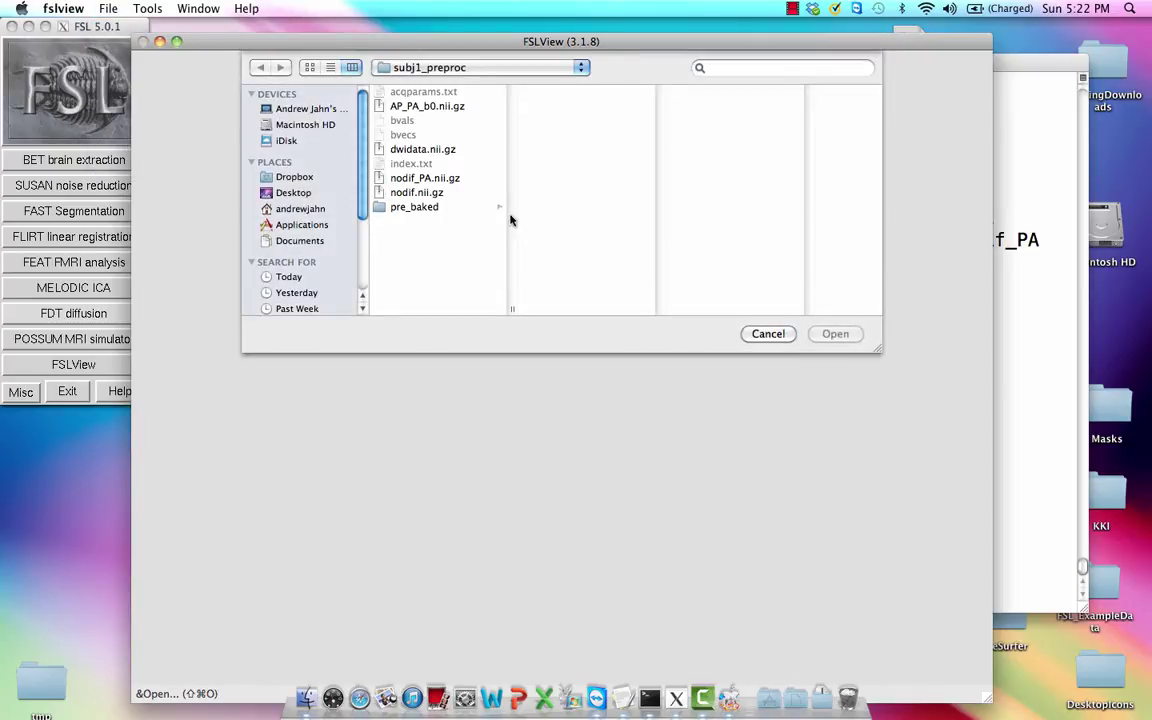
pyautogui.doubleClick(427, 192)
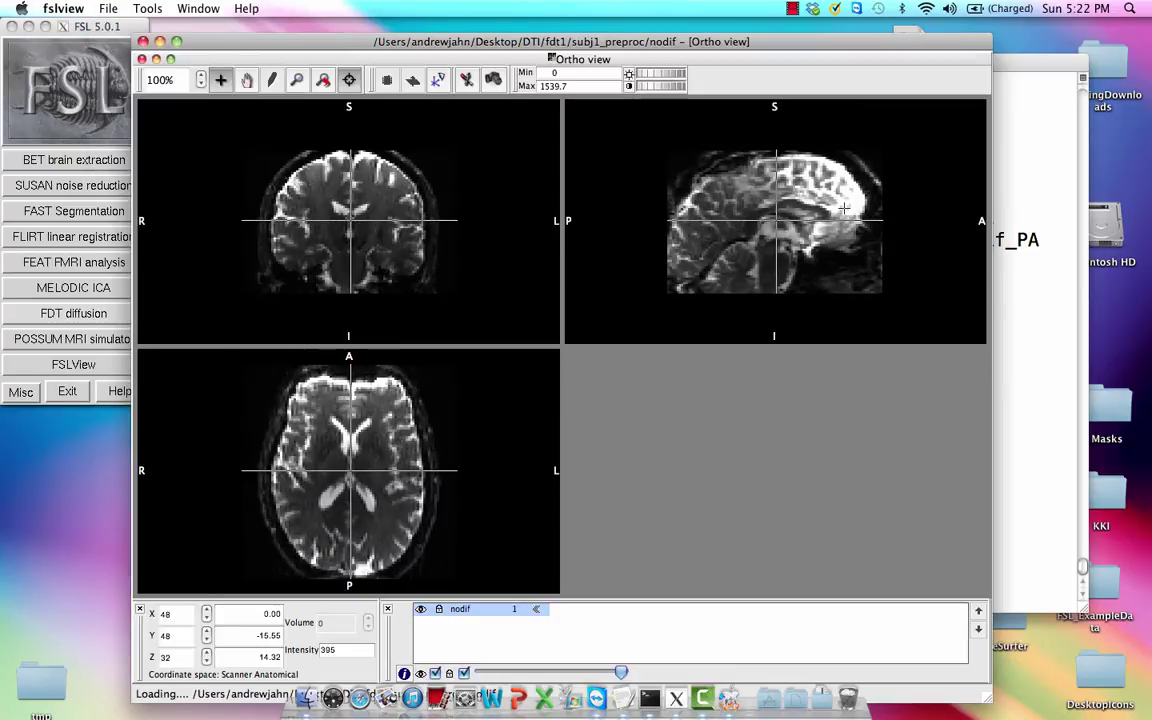
pyautogui.moveTo(785, 213); pyautogui.dragTo(859, 220)
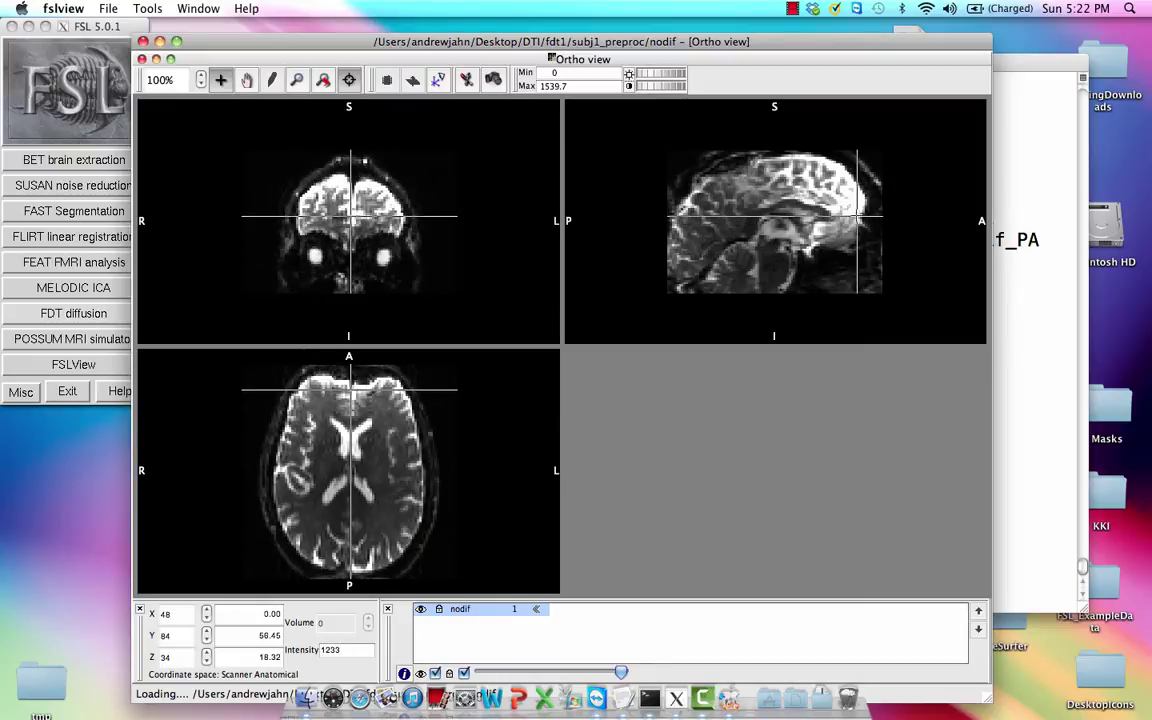
pyautogui.moveTo(689, 288)
pyautogui.mouseDown()
pyautogui.moveTo(748, 280)
pyautogui.moveTo(702, 285)
pyautogui.mouseUp()
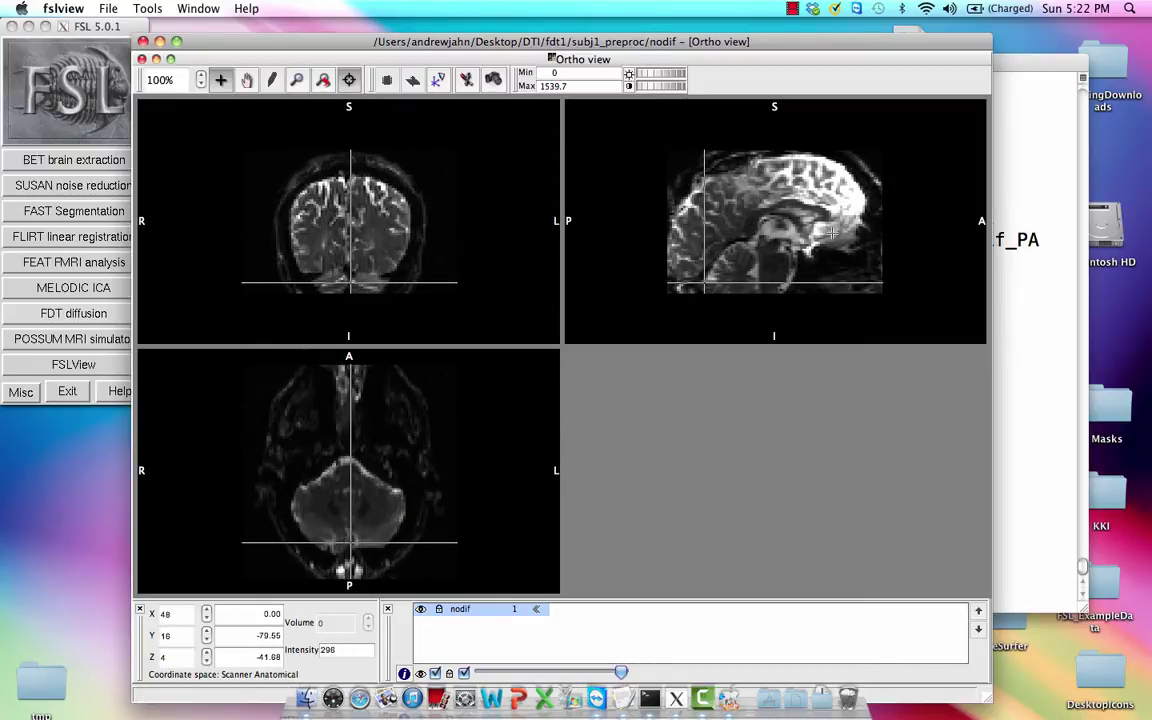
pyautogui.moveTo(735, 220); pyautogui.dragTo(735, 186)
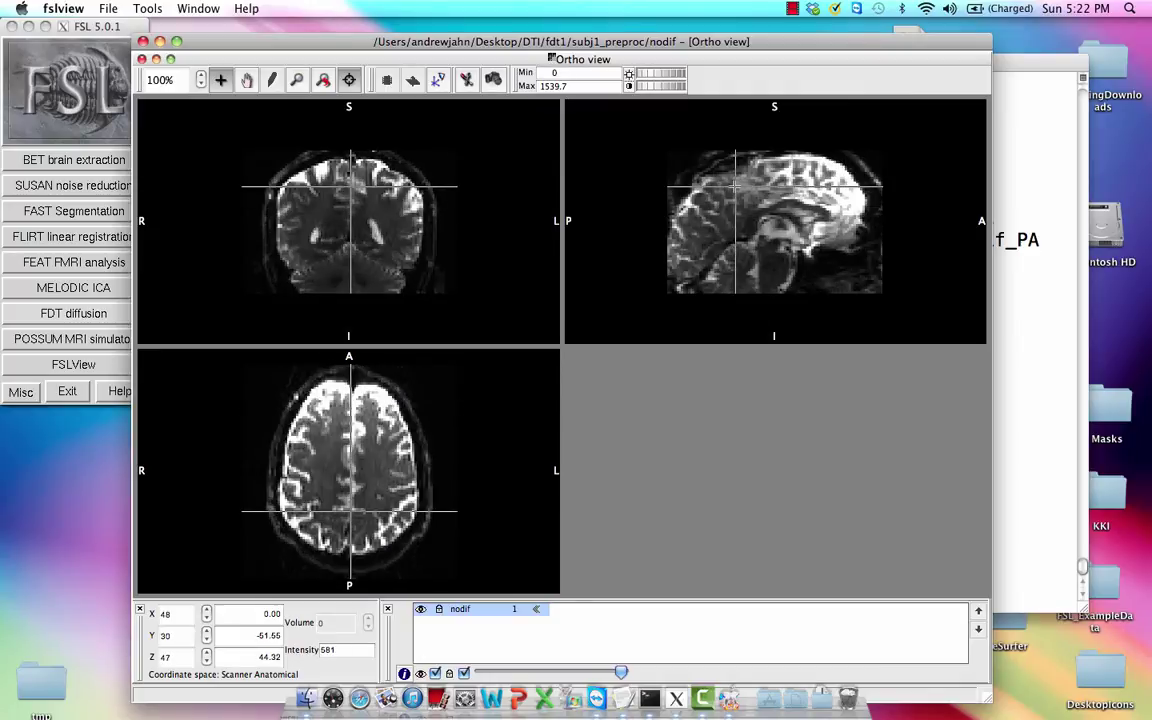
pyautogui.click(688, 287)
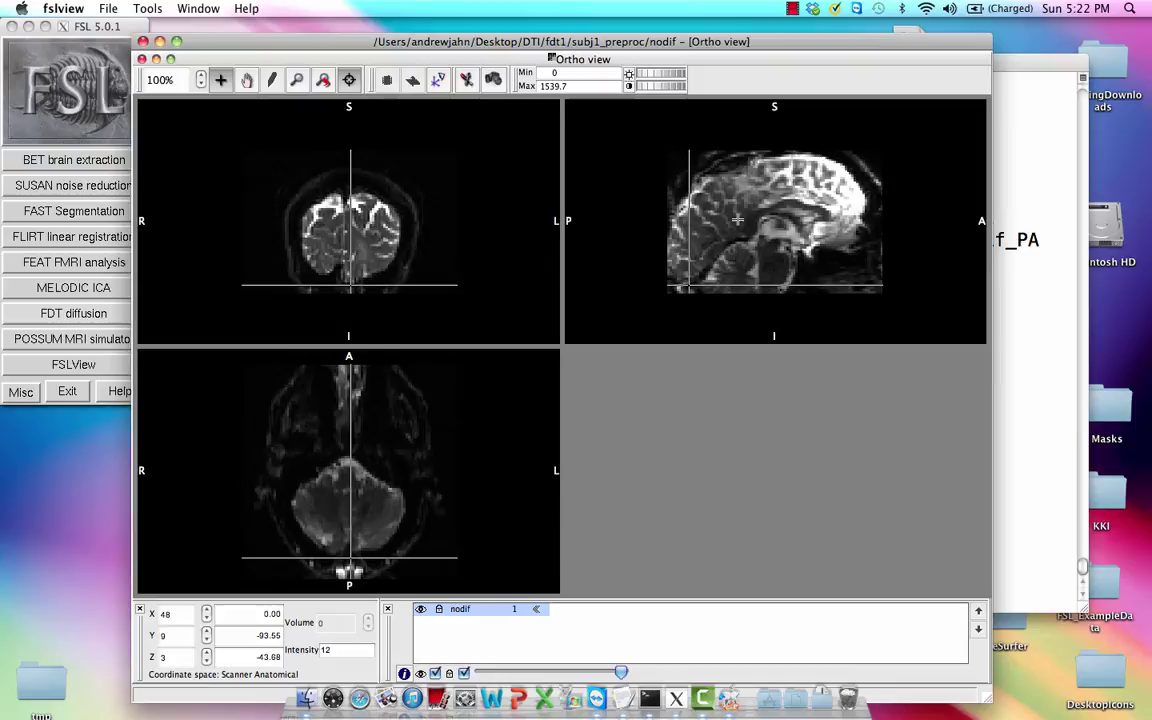
# Step: Add nodif_PA.nii.gz, toggle its visibility to compare with nodif, then close FSLView
pyautogui.click(112, 8)
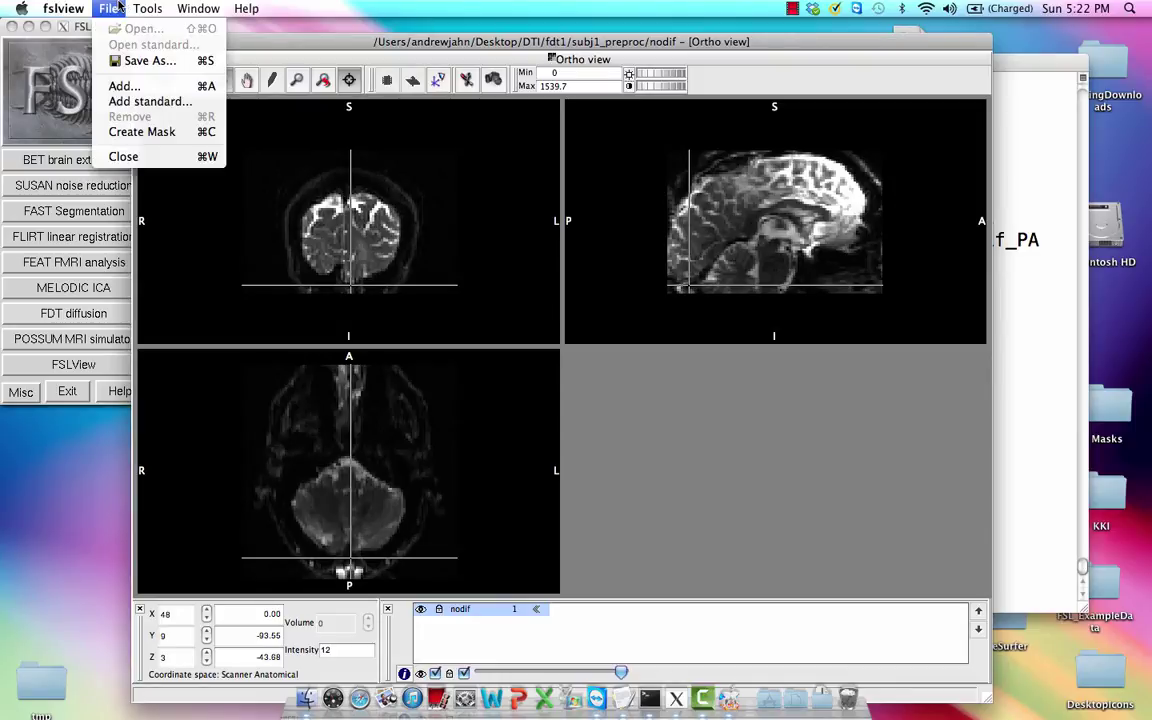
pyautogui.click(138, 88)
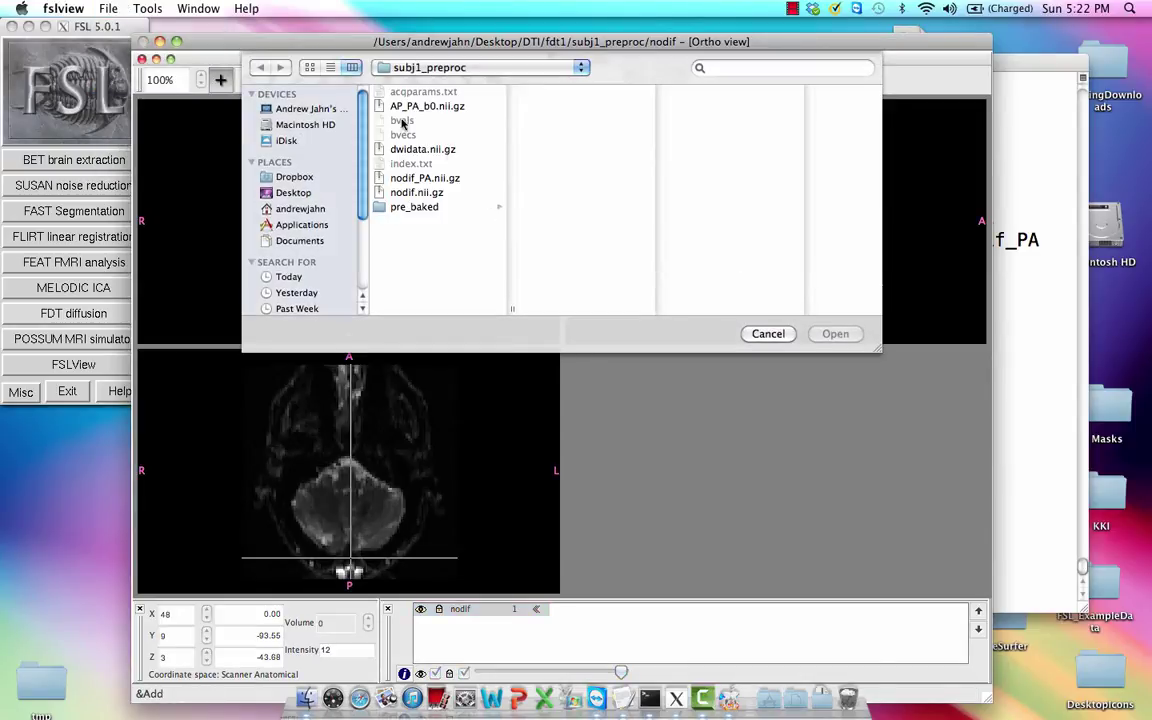
pyautogui.doubleClick(424, 178)
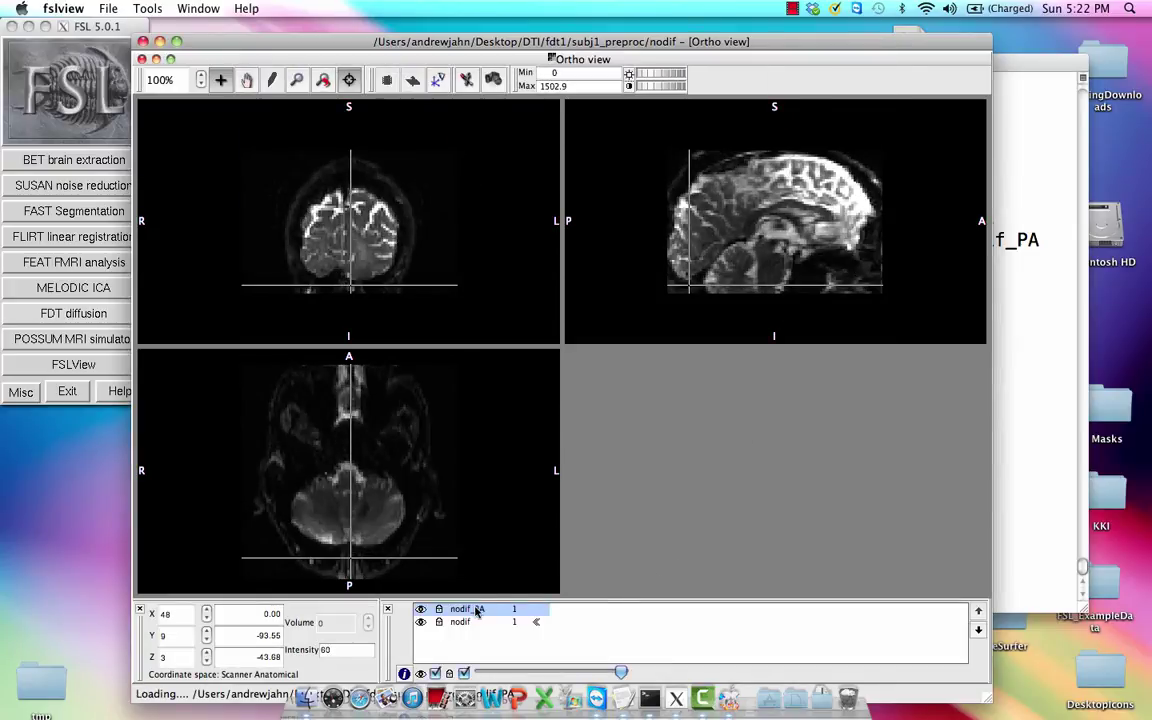
pyautogui.click(421, 609)
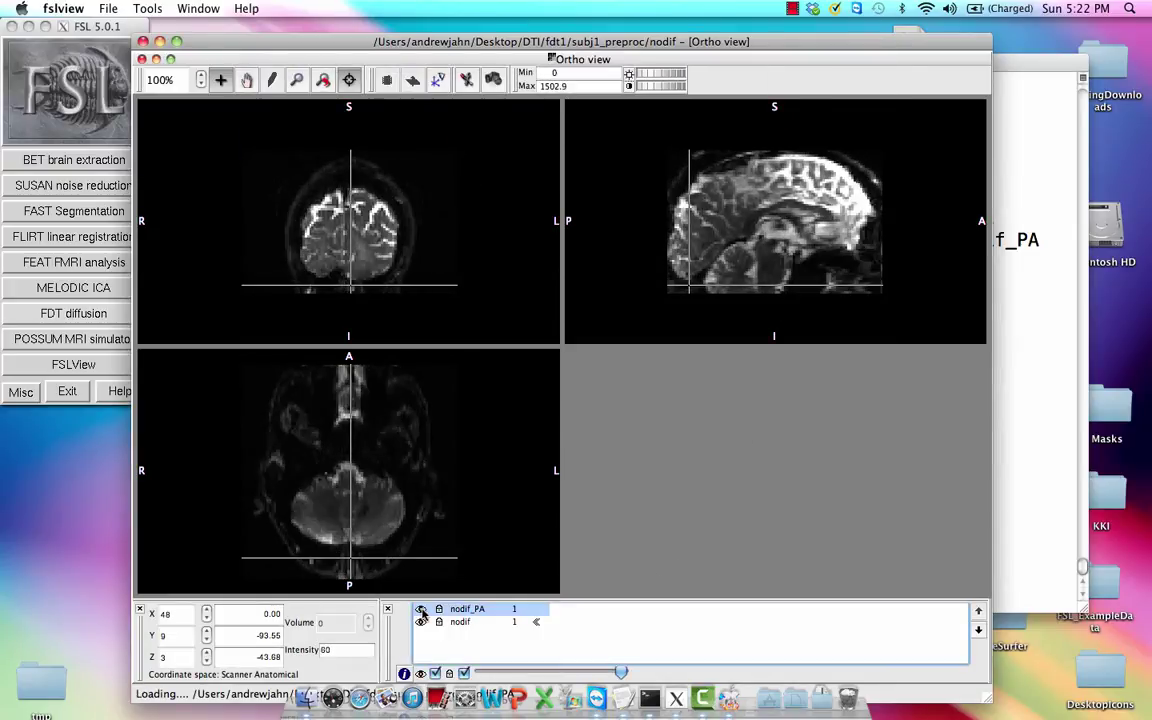
pyautogui.click(421, 610)
pyautogui.click(421, 610)
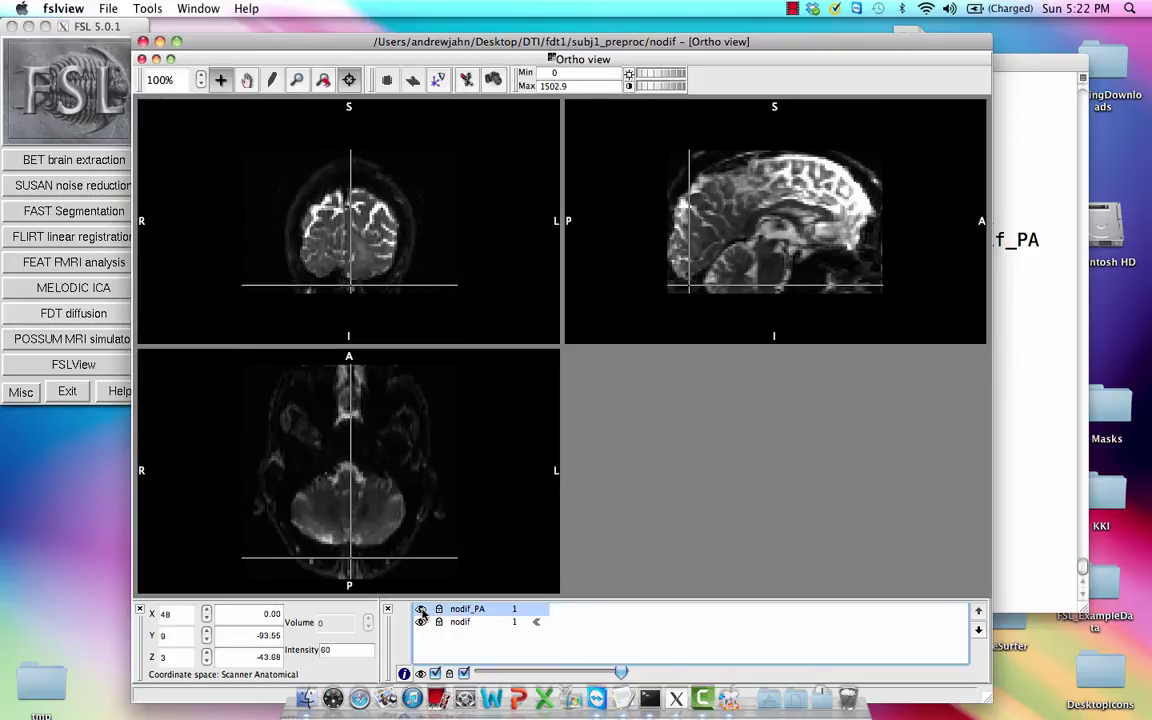
pyautogui.click(421, 610)
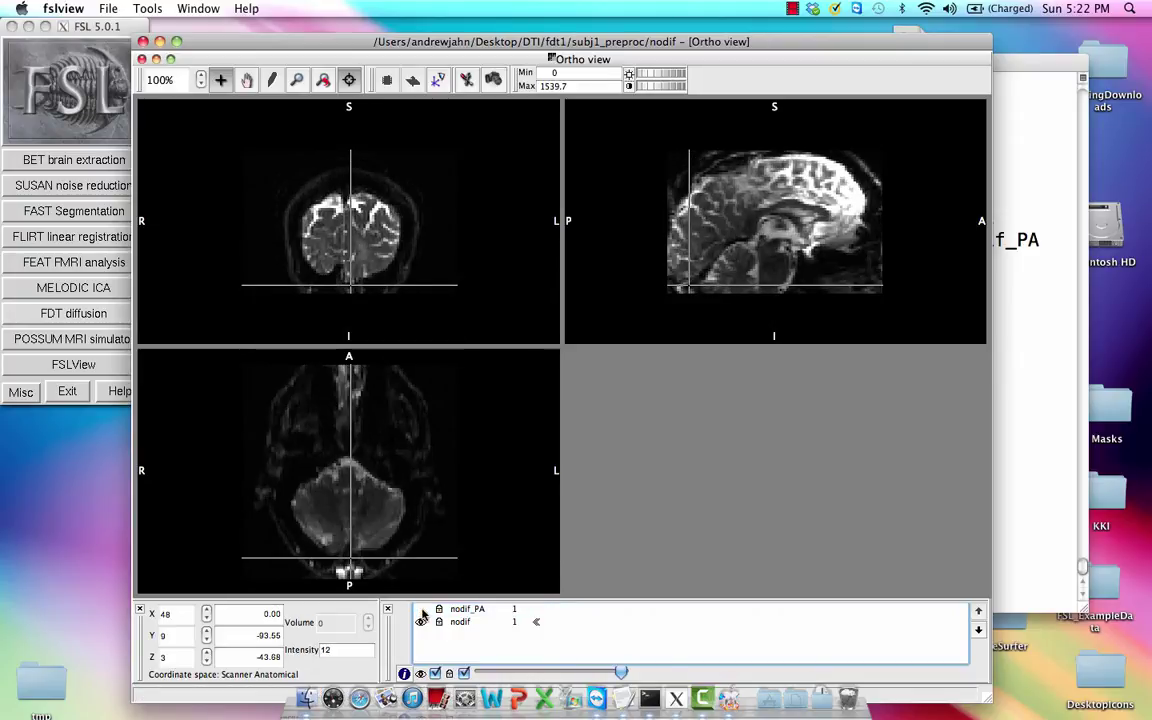
pyautogui.click(421, 610)
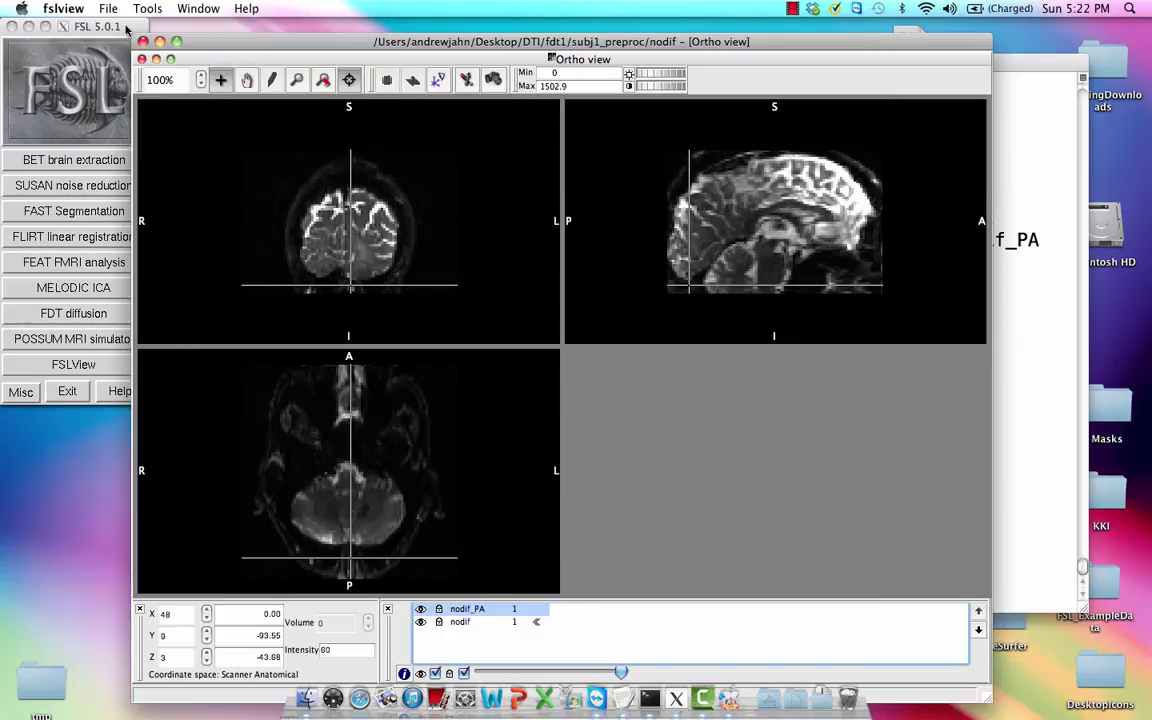
pyautogui.click(142, 42)
pyautogui.click(657, 353)
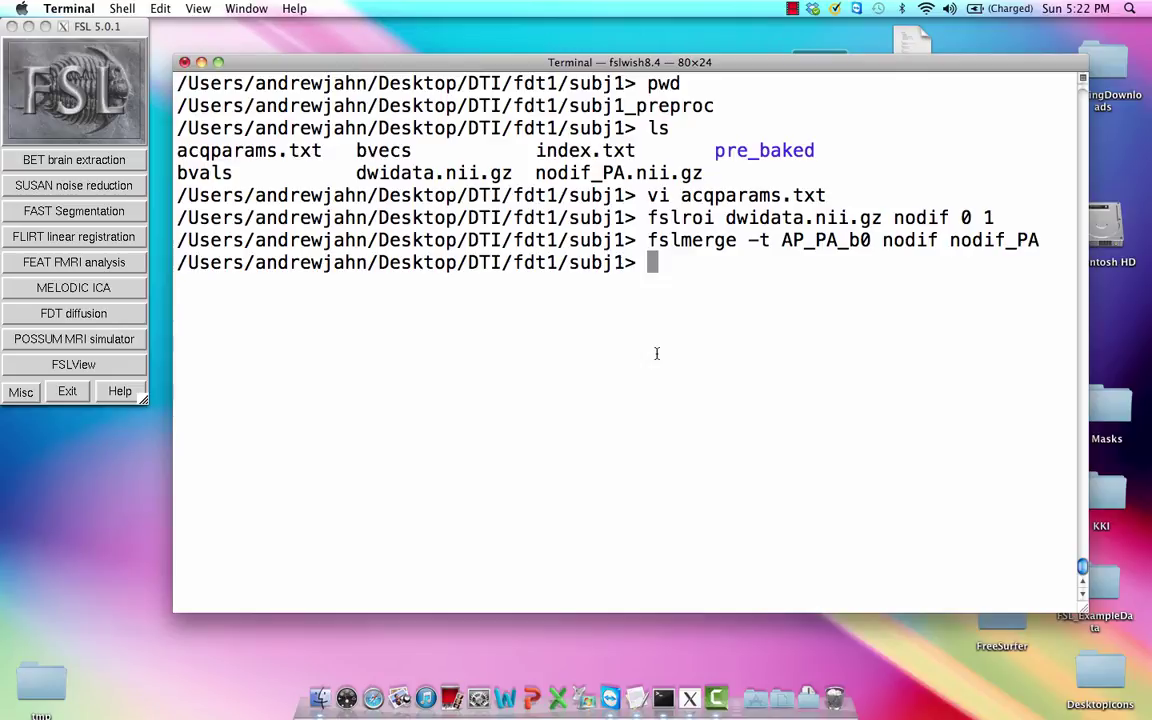
pyautogui.write('topup ')
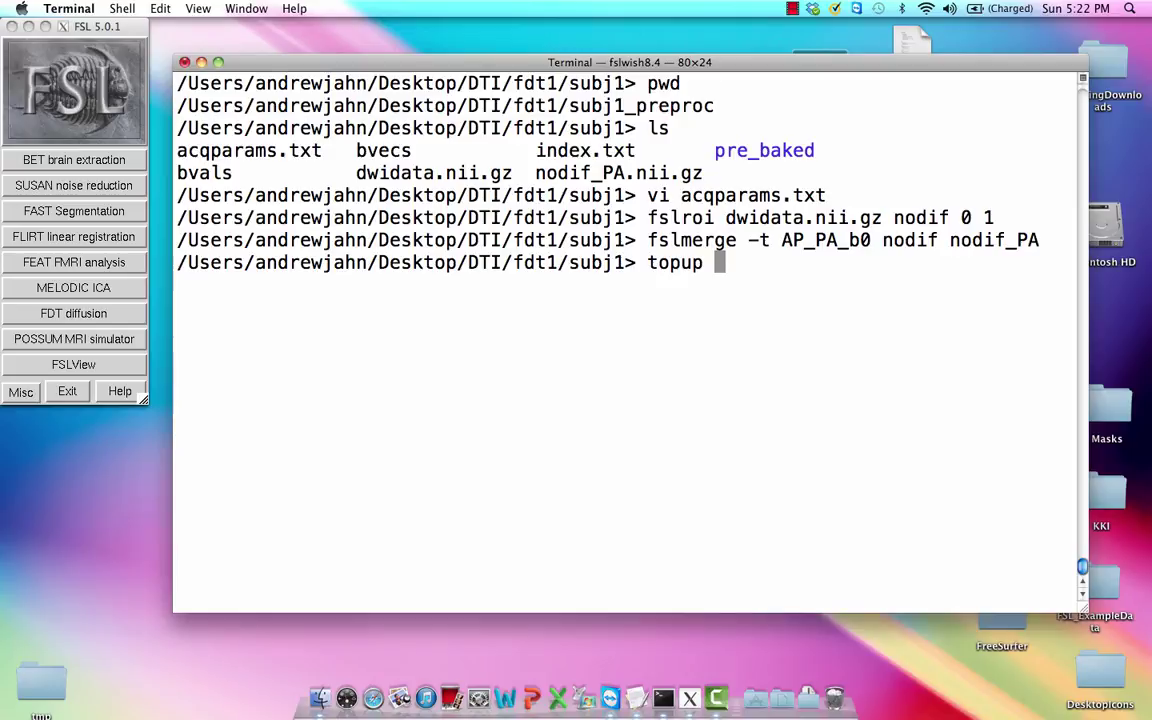
pyautogui.write('--')
pyautogui.write('imain')
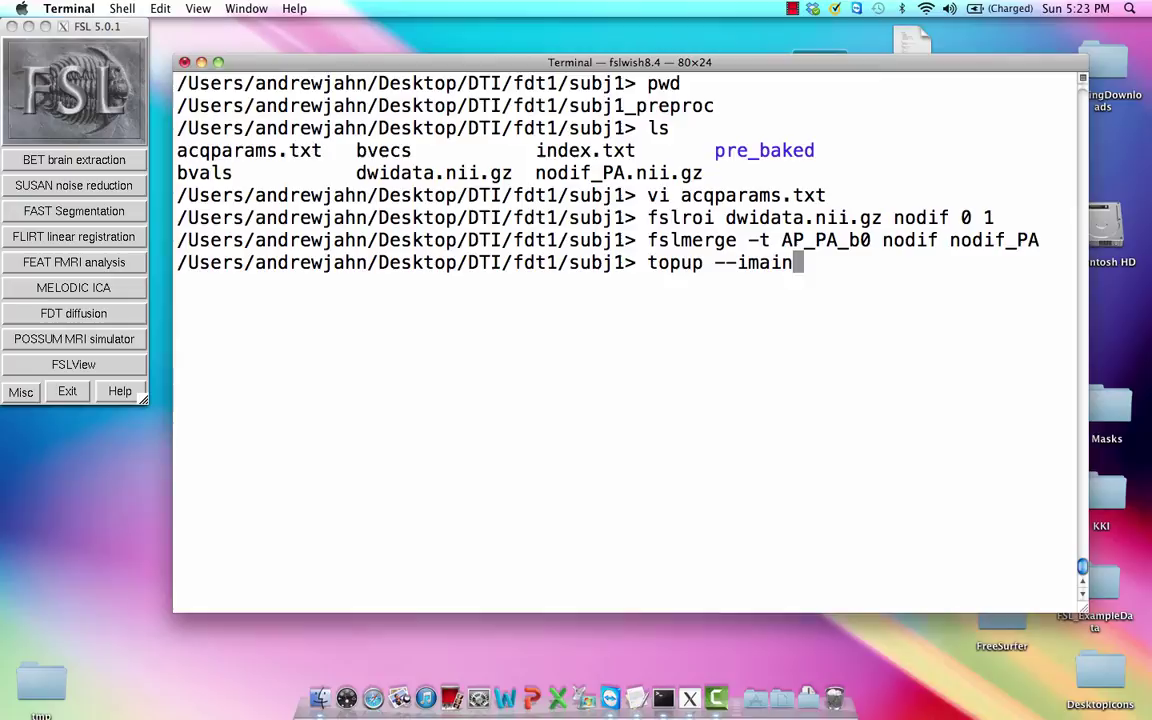
pyautogui.write('=AP_PA')
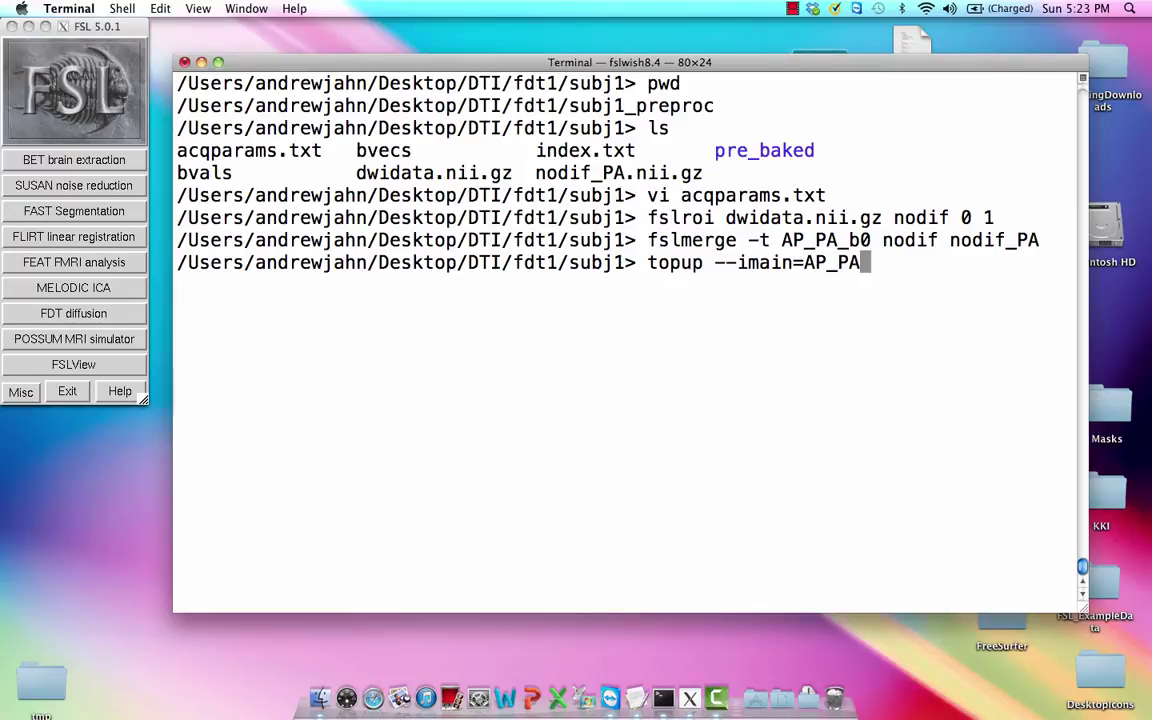
pyautogui.write('_b0')
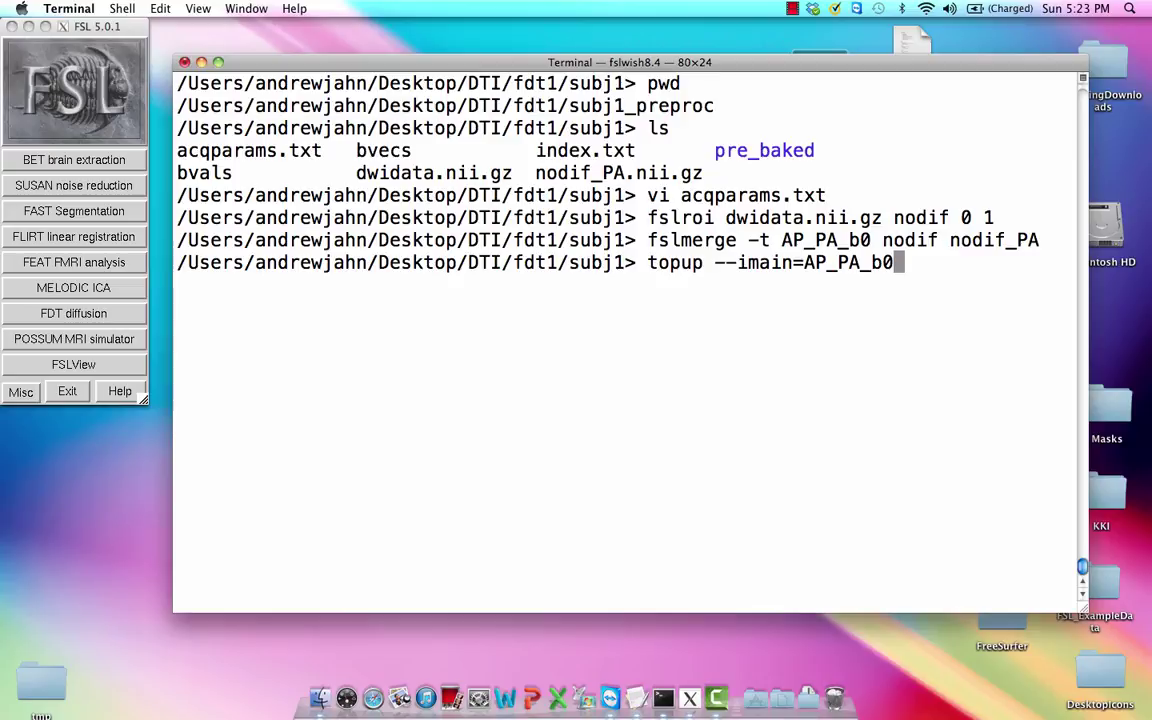
pyautogui.write('--datain=ac')
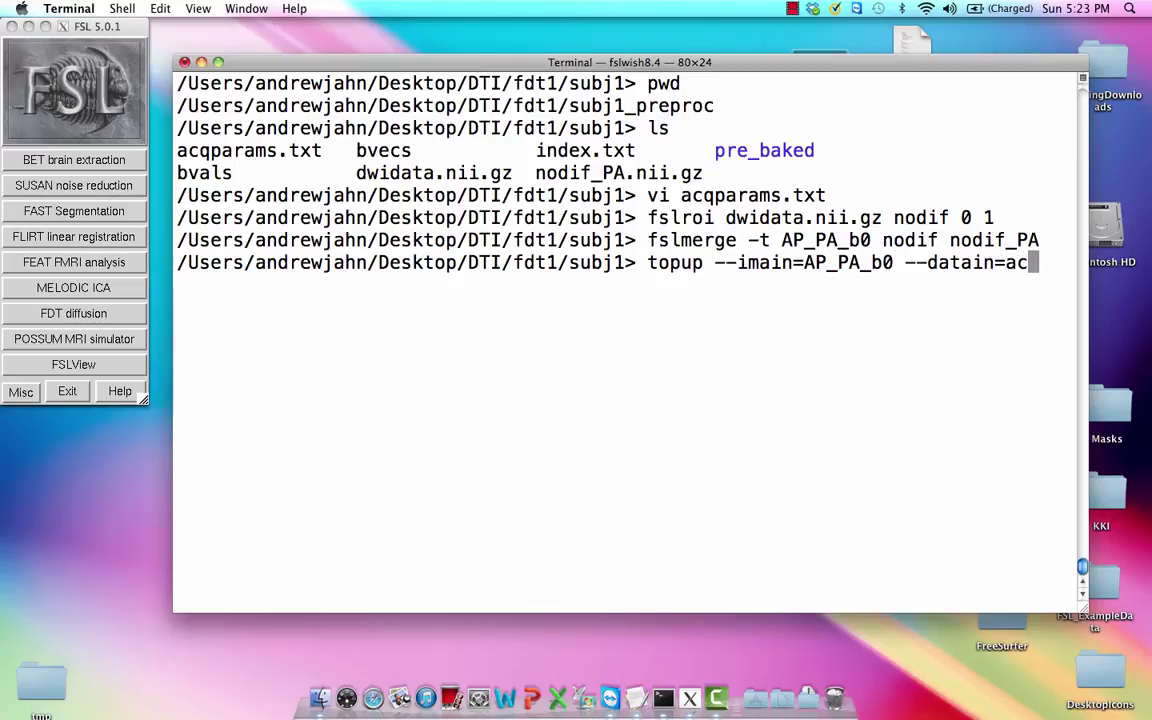
pyautogui.write('qparams.txt')
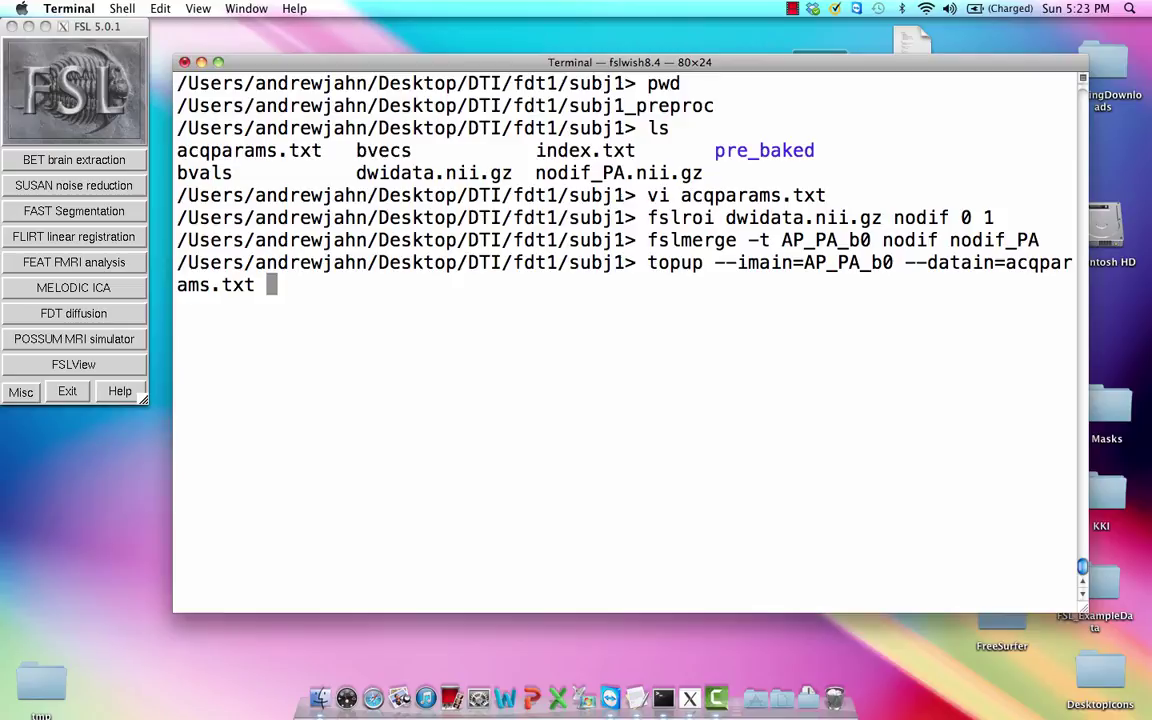
pyautogui.write('--con')
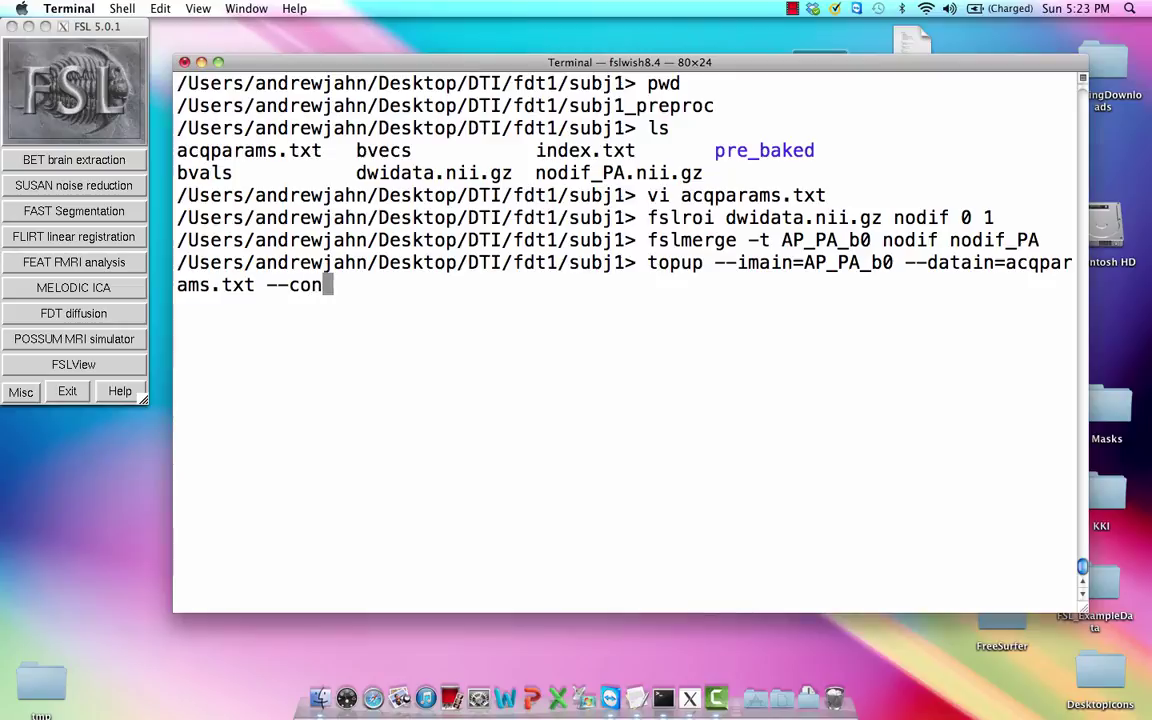
pyautogui.write('fig=')
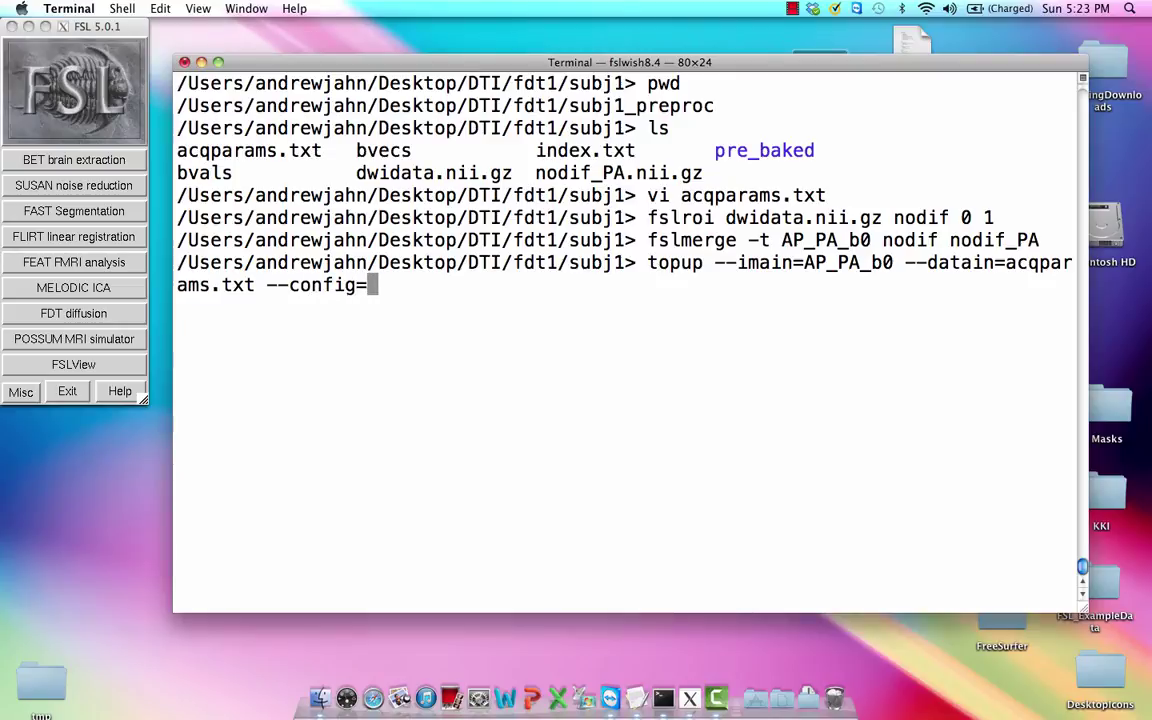
pyautogui.write('b02b0.cnf ')
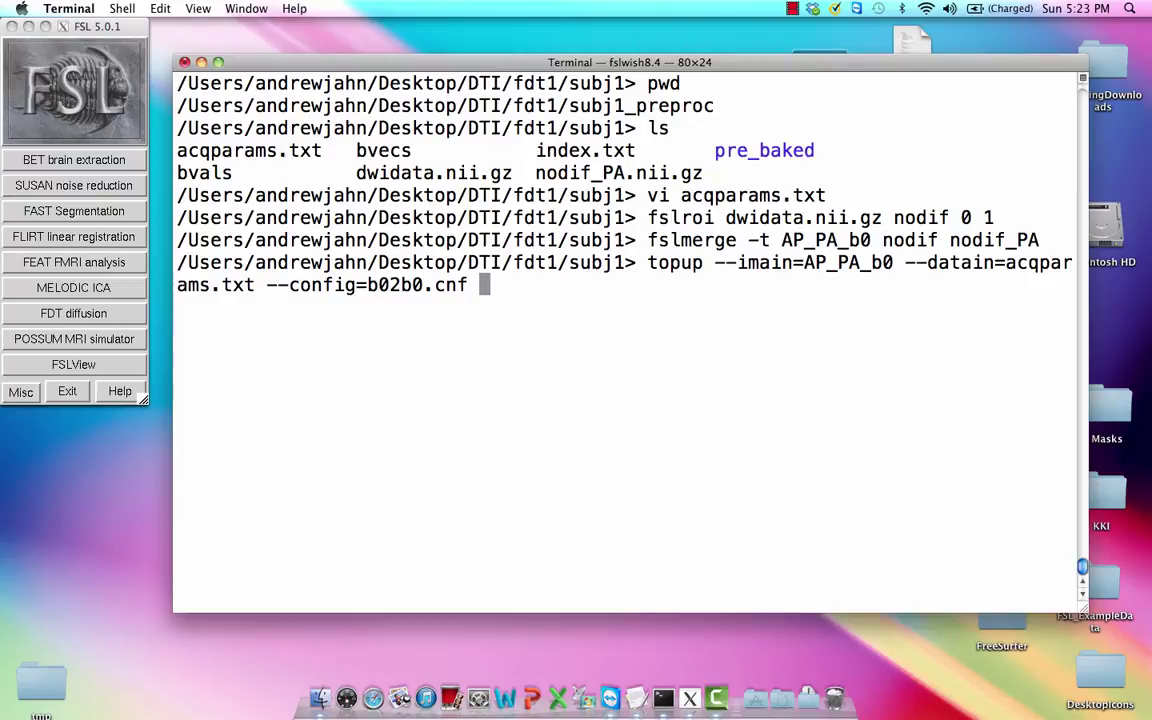
pyautogui.write('--out')
pyautogui.press('BackSpace')
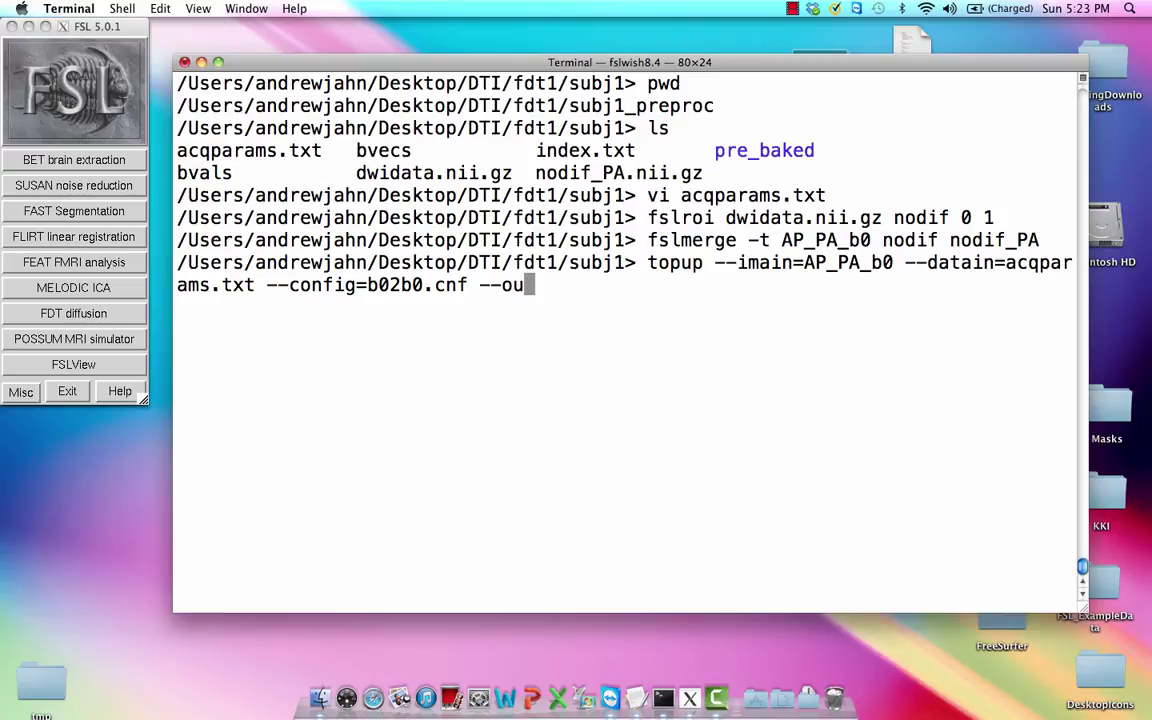
pyautogui.write('t=topup_')
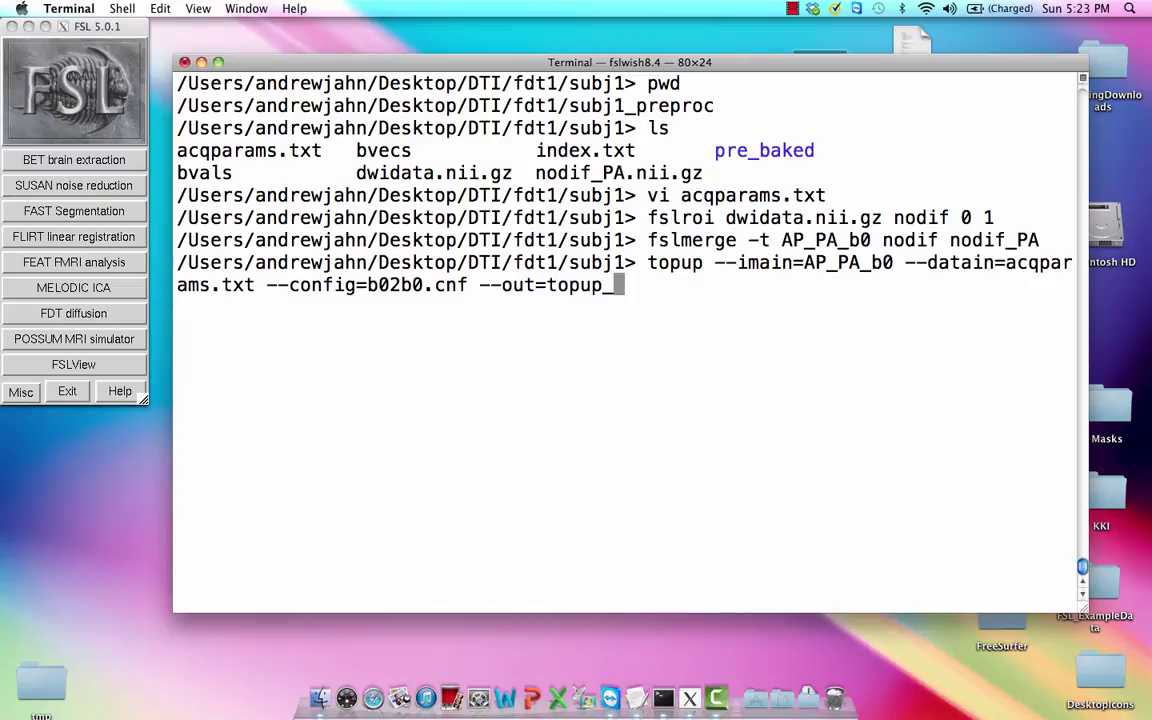
pyautogui.write('AP_PA_b0')
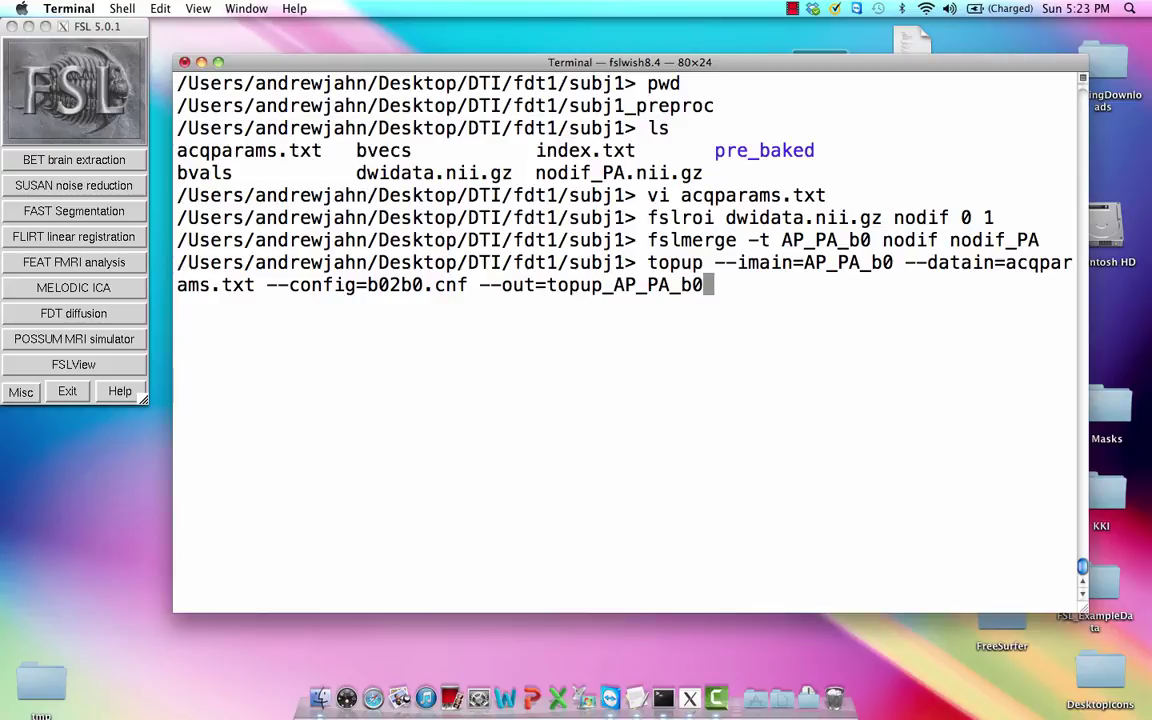
# Step: Clear the unfinished topup command and list the working folder and pre_baked contents
pyautogui.hotkey('ctrl', 'u')
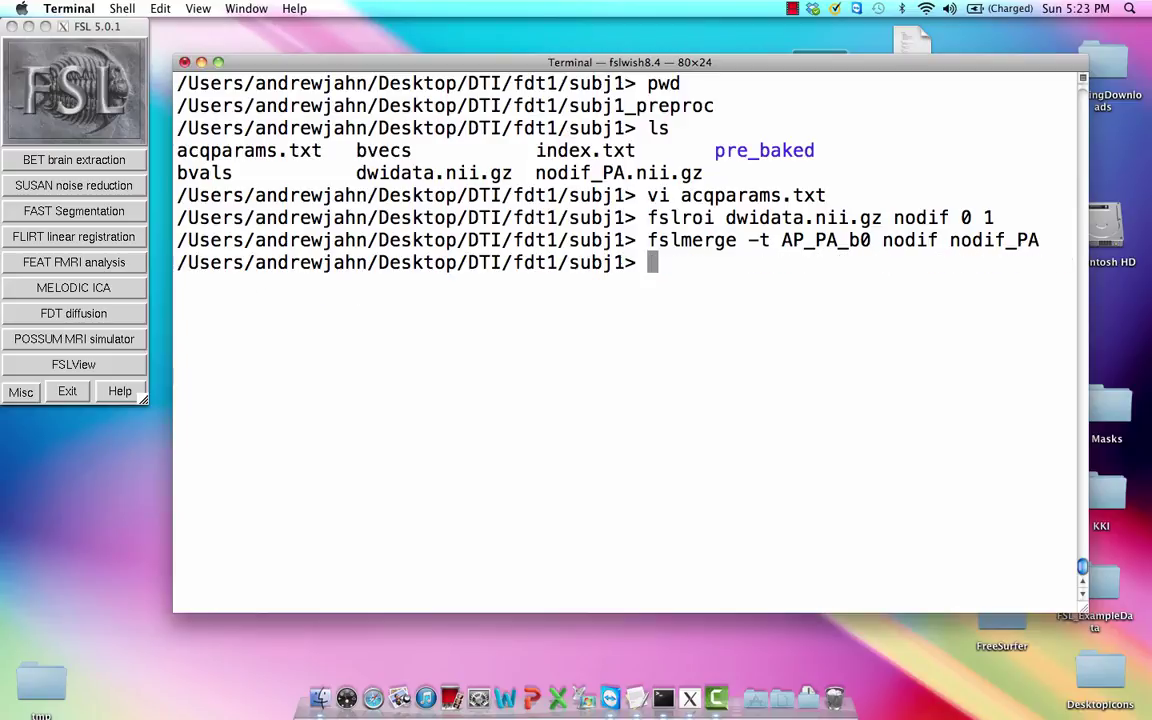
pyautogui.write('ls')
pyautogui.press('Return')
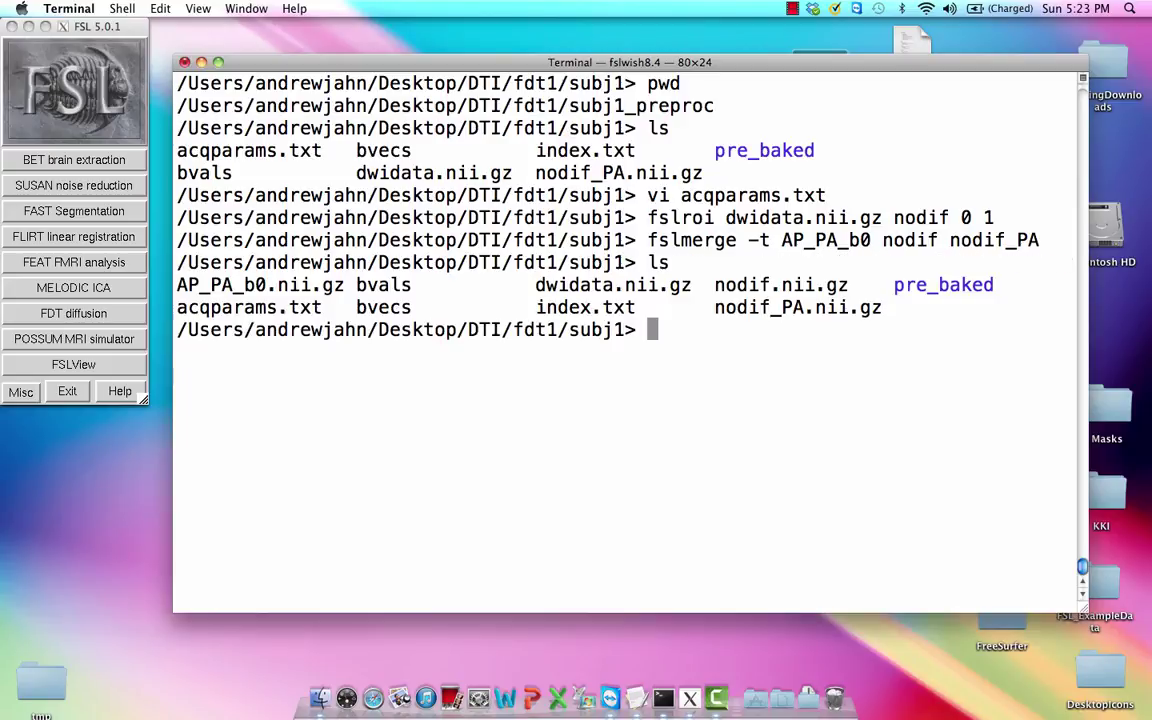
pyautogui.write('ls pre')
pyautogui.press('Tab')
pyautogui.press('Return')
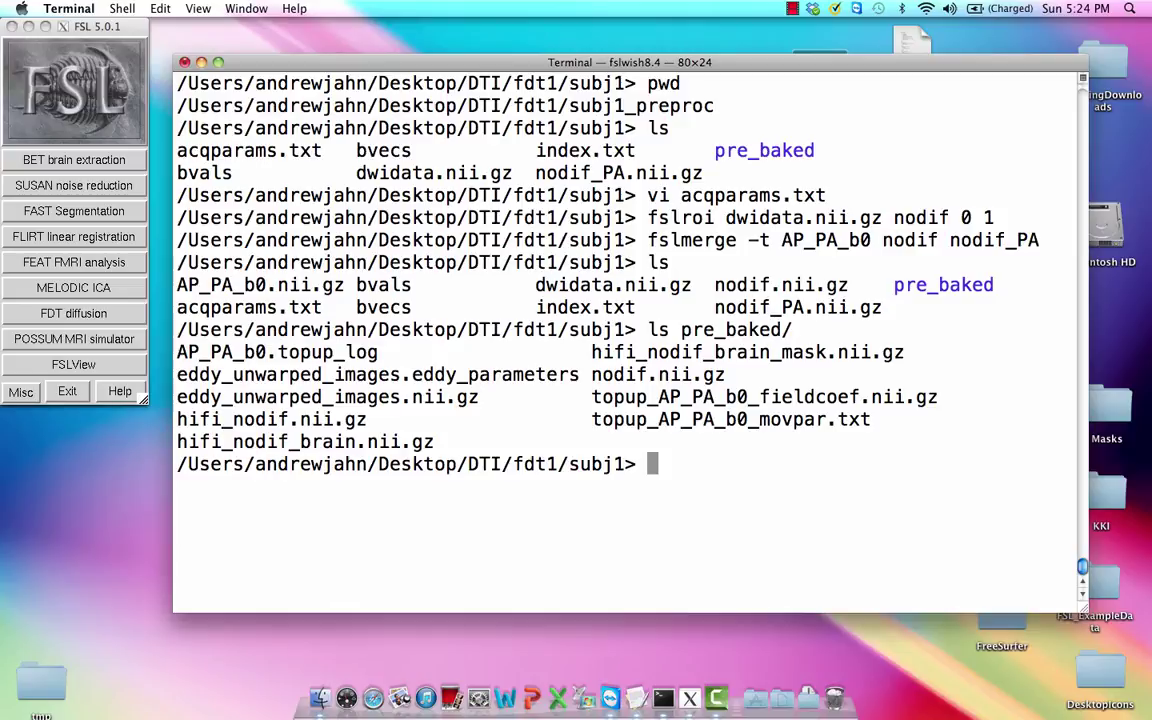
# Step: Copy pre_baked/topup_AP_PA_b0_* into the working folder and launch fslview
pyautogui.write('cp pre')
pyautogui.press('Tab')
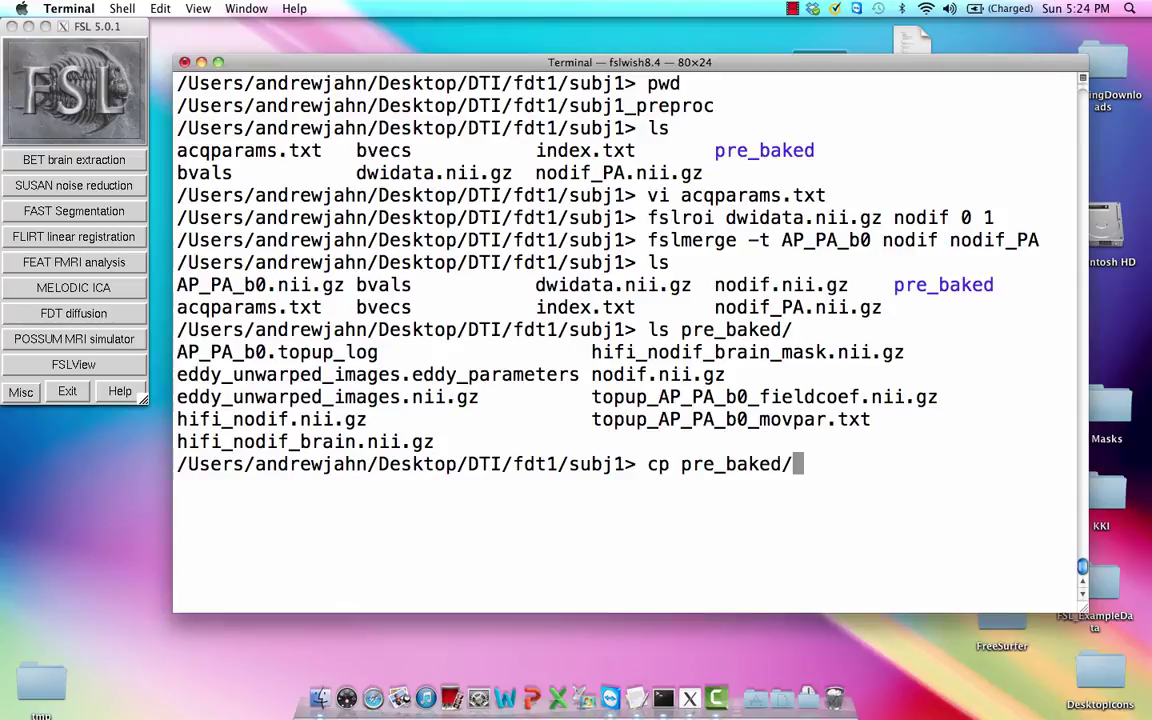
pyautogui.write('t')
pyautogui.press('Tab')
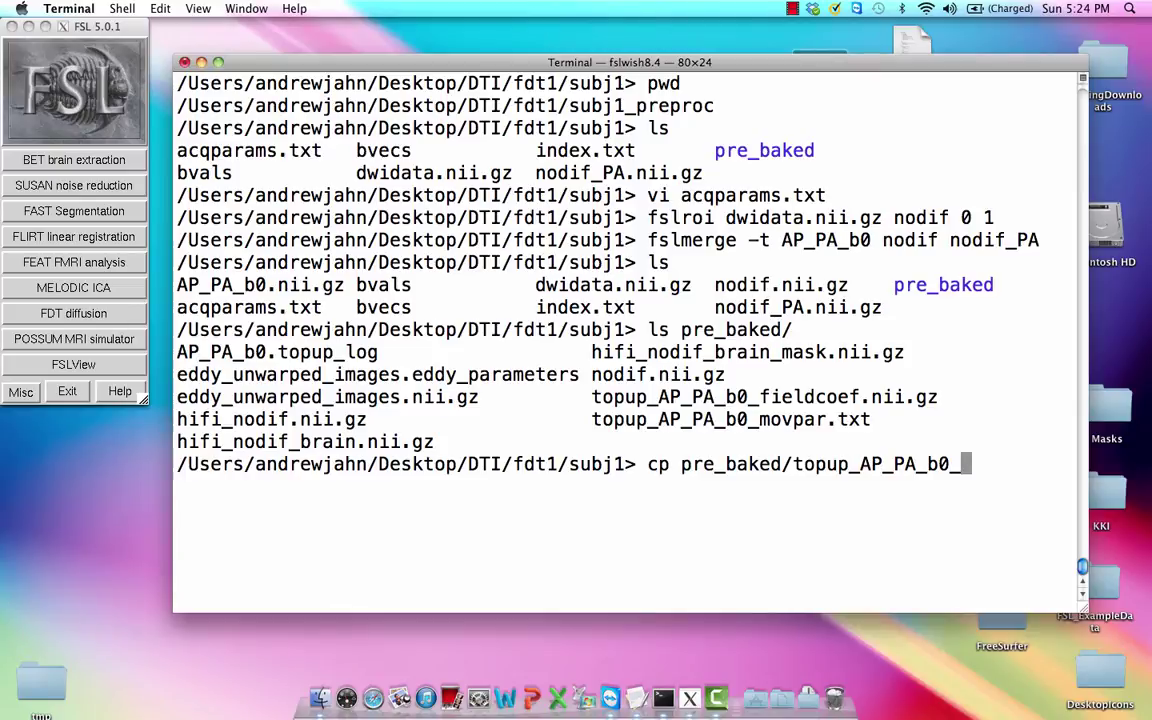
pyautogui.write('* .')
pyautogui.press('Return')
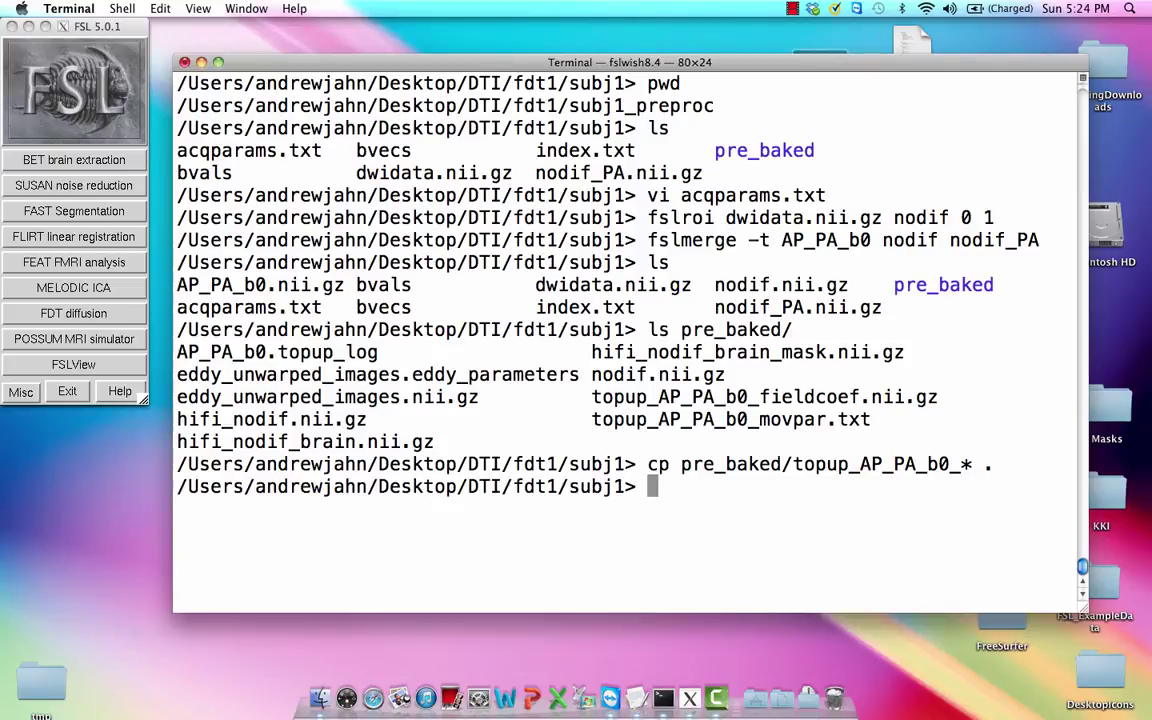
pyautogui.write('fslview')
pyautogui.press('Return')
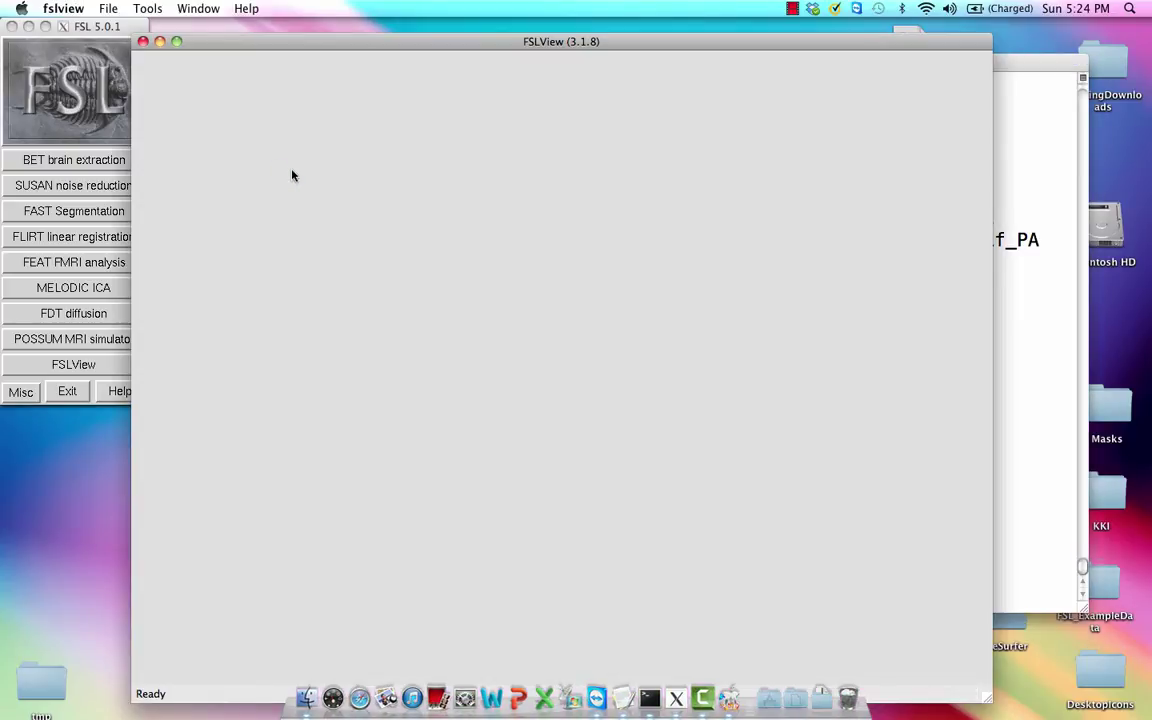
# Step: Open topup_AP_PA_b0_fieldcoef and move the crosshair lower and more anterior to inspect it
pyautogui.click(105, 8)
pyautogui.click(130, 28)
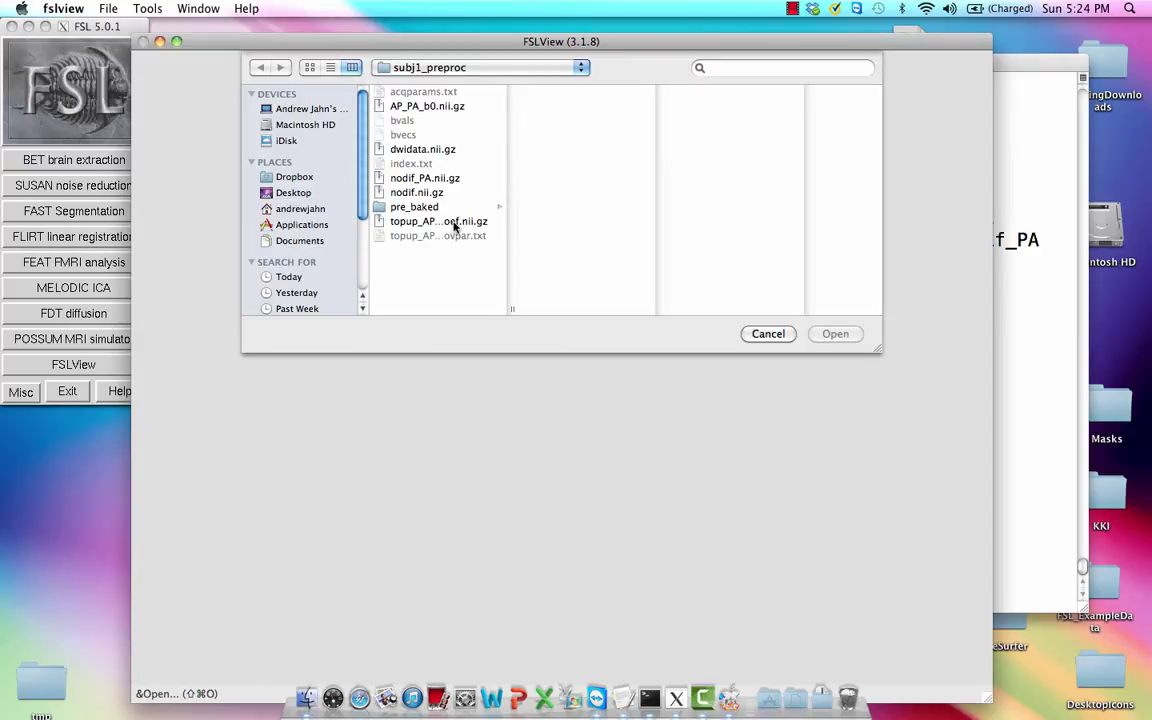
pyautogui.doubleClick(453, 222)
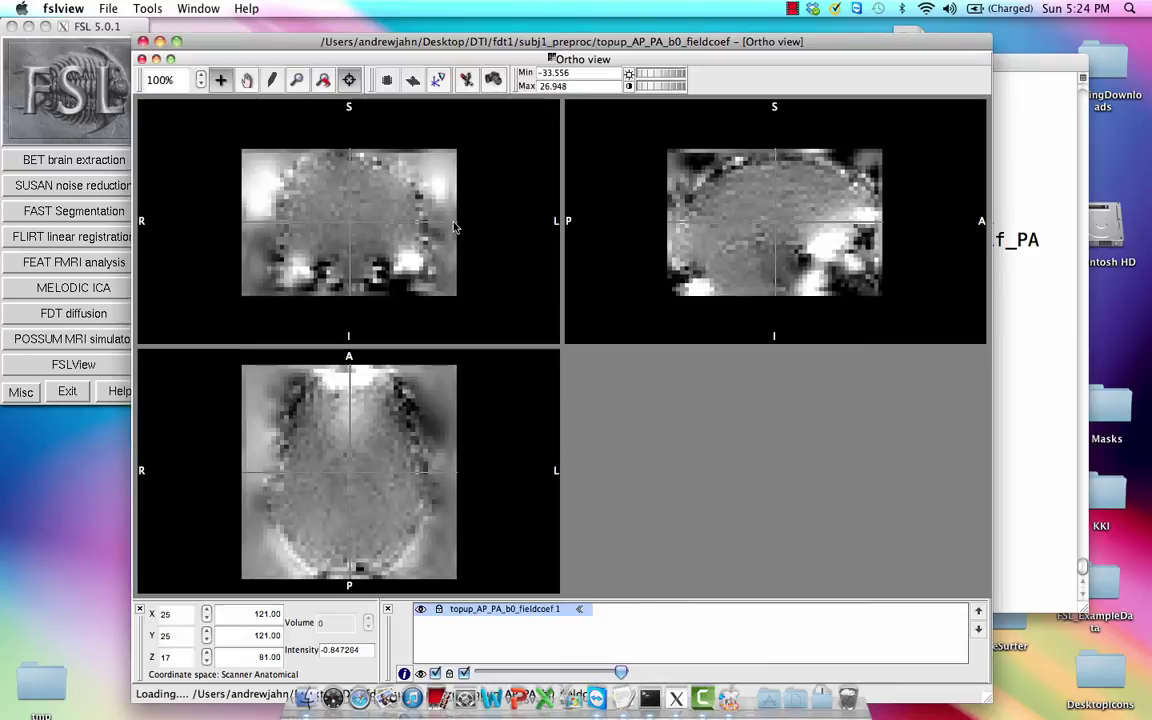
pyautogui.click(323, 196)
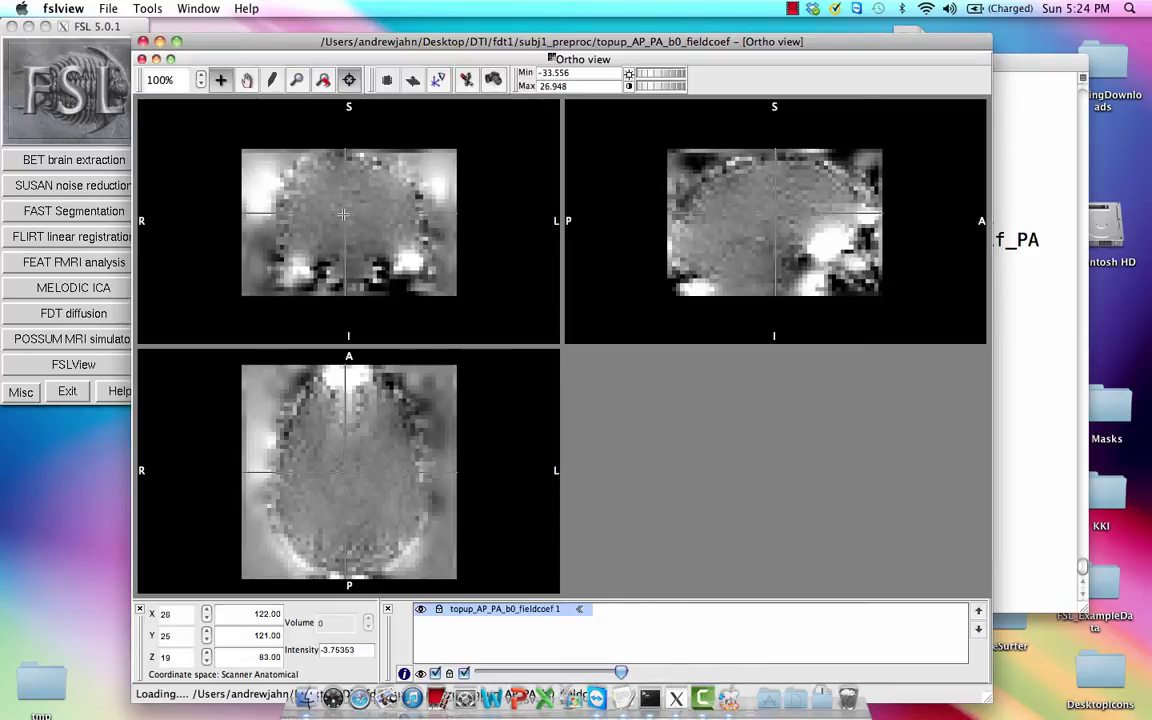
pyautogui.moveTo(323, 196); pyautogui.dragTo(306, 202)
pyautogui.moveTo(306, 395); pyautogui.dragTo(348, 428)
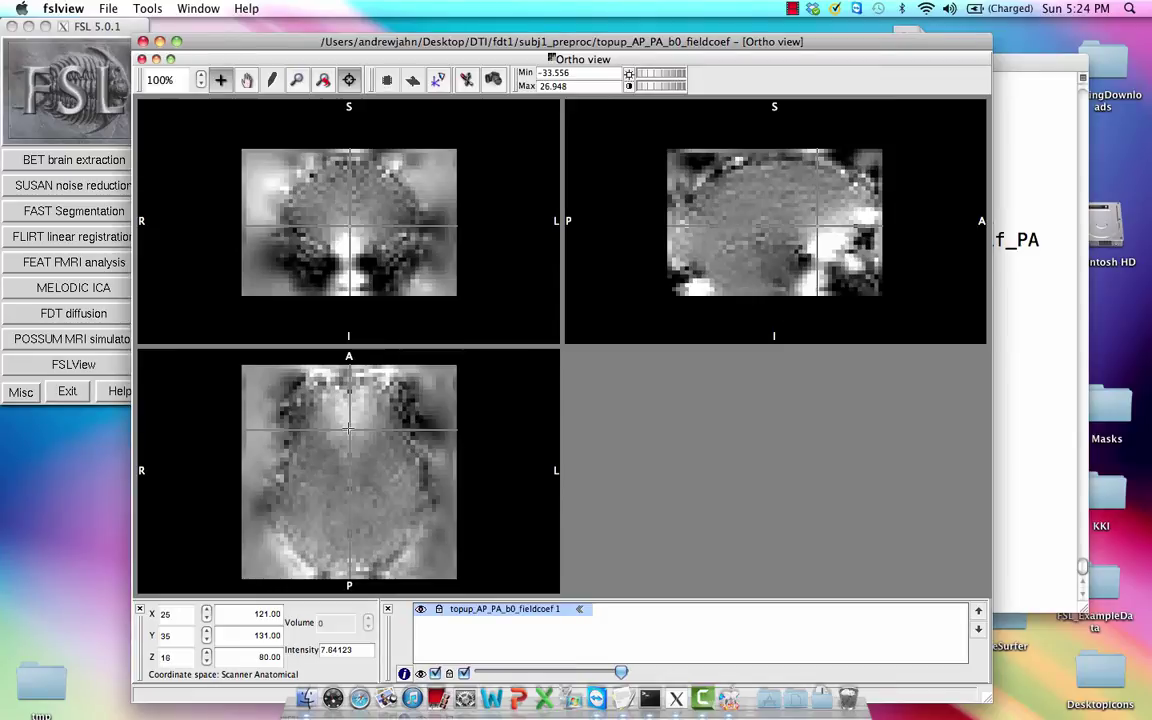
pyautogui.moveTo(318, 200); pyautogui.dragTo(356, 205)
pyautogui.click(792, 233)
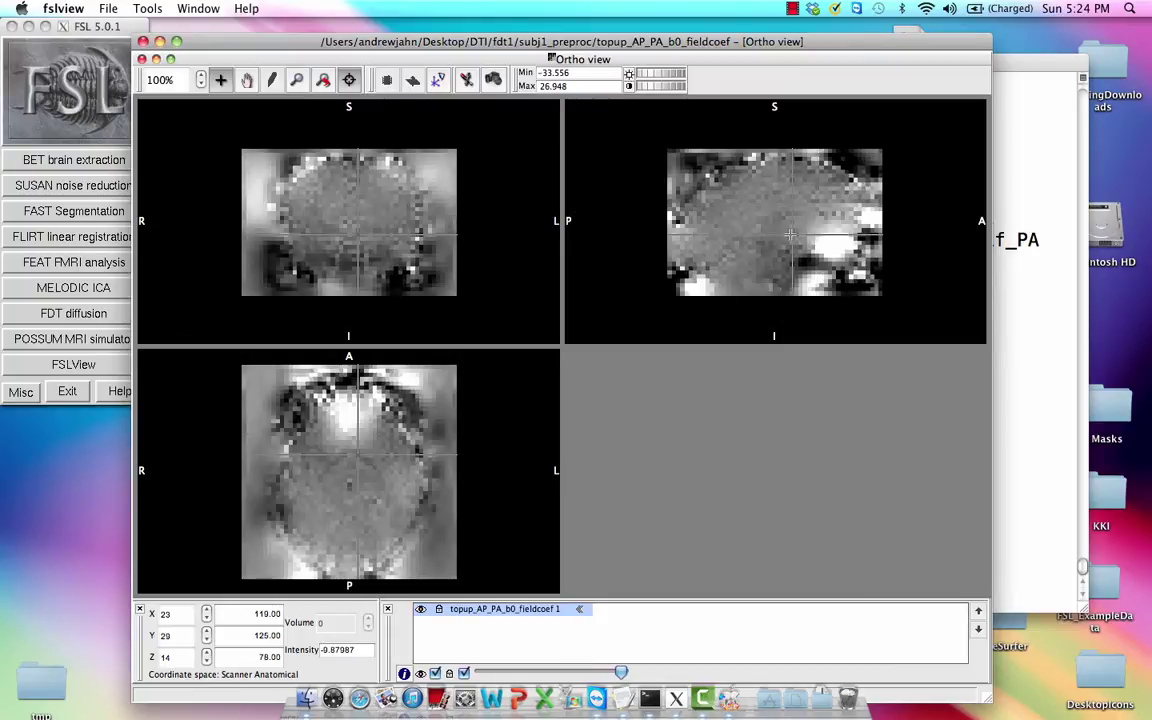
pyautogui.moveTo(800, 240); pyautogui.dragTo(793, 201)
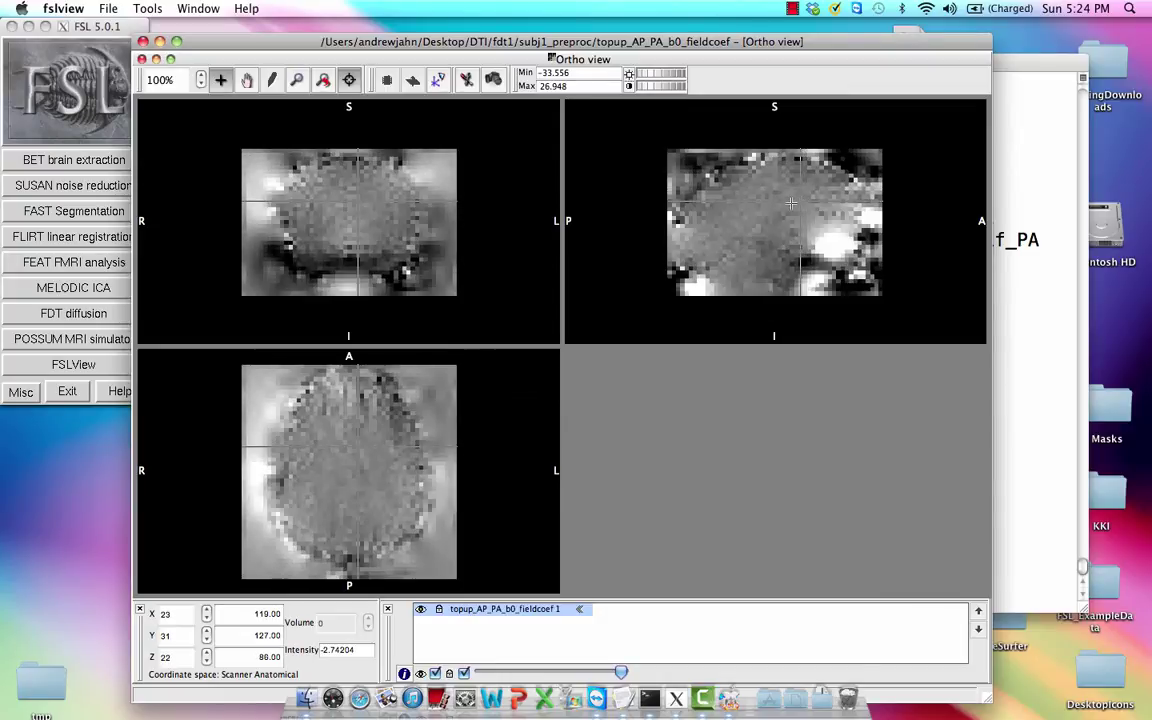
pyautogui.moveTo(793, 201); pyautogui.dragTo(828, 233)
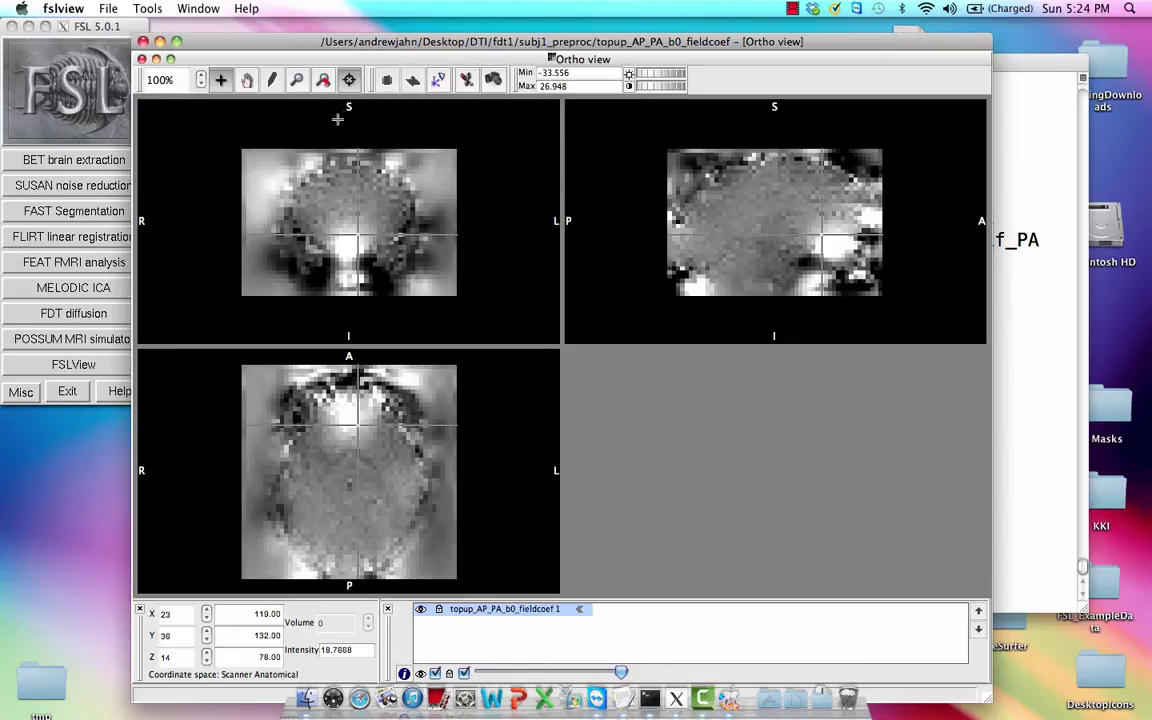
# Step: Quit FSLView and type applytopup with nodif,nodif_PA, topup_AP_PA_b0, acqparams.txt, --inindex=1,2, --out=hifi_nodif
pyautogui.press('super+q')
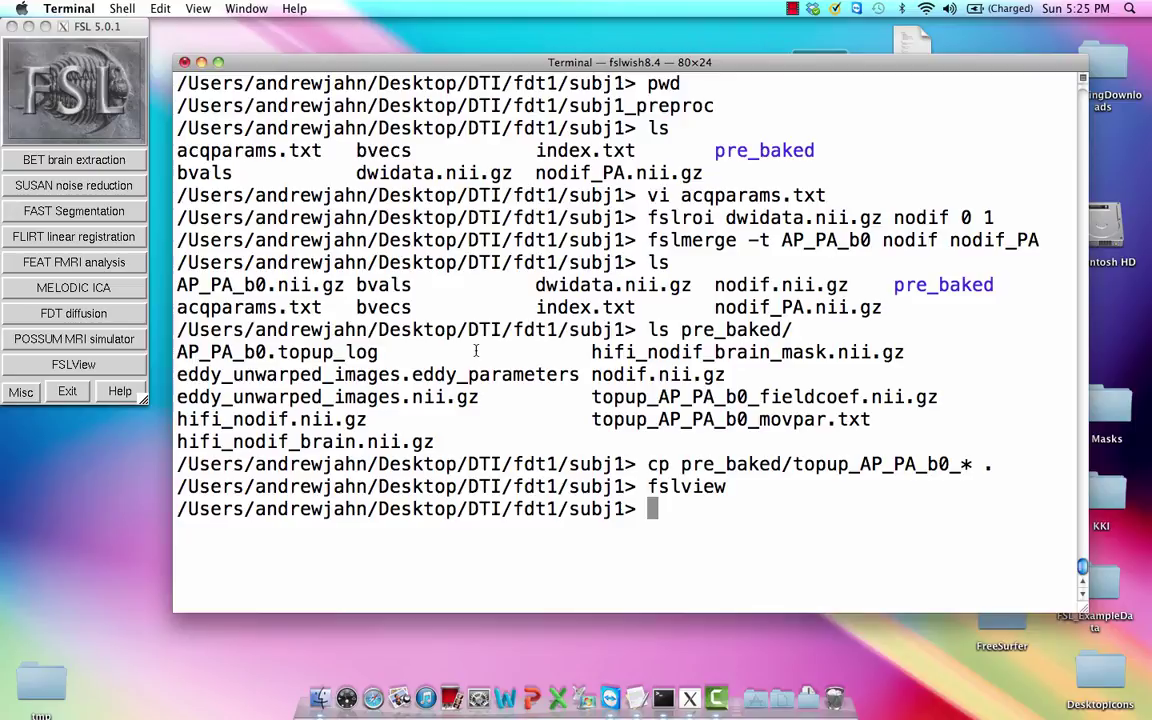
pyautogui.write('apply')
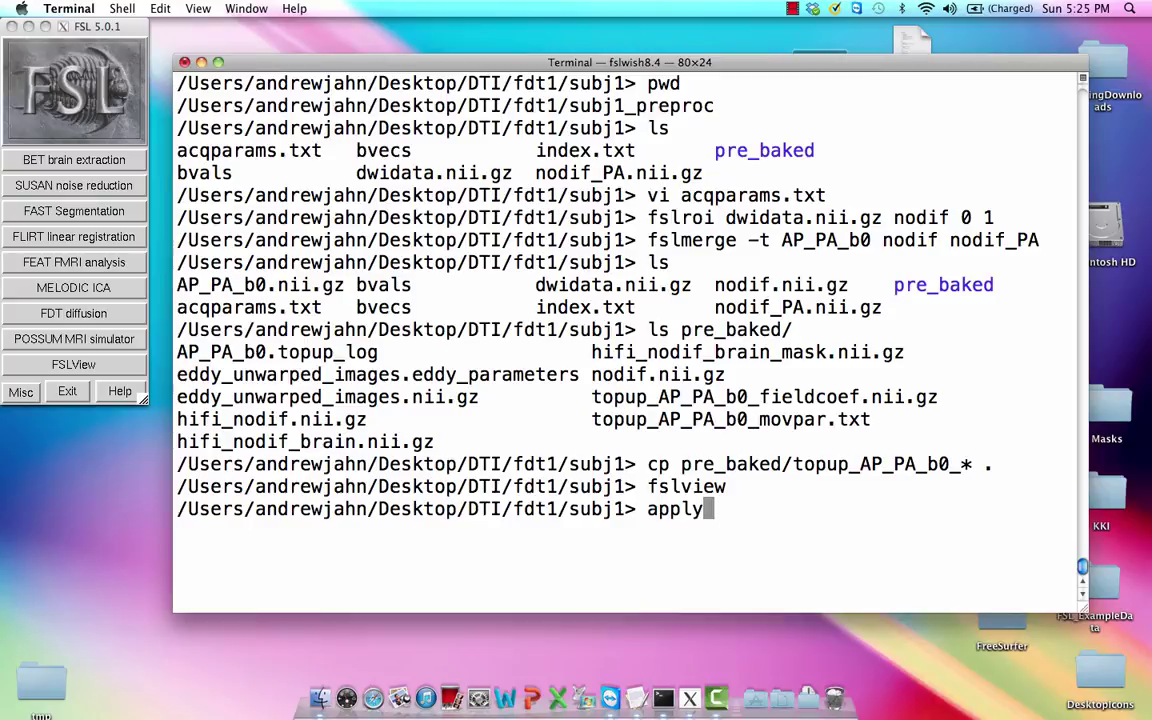
pyautogui.write('topup')
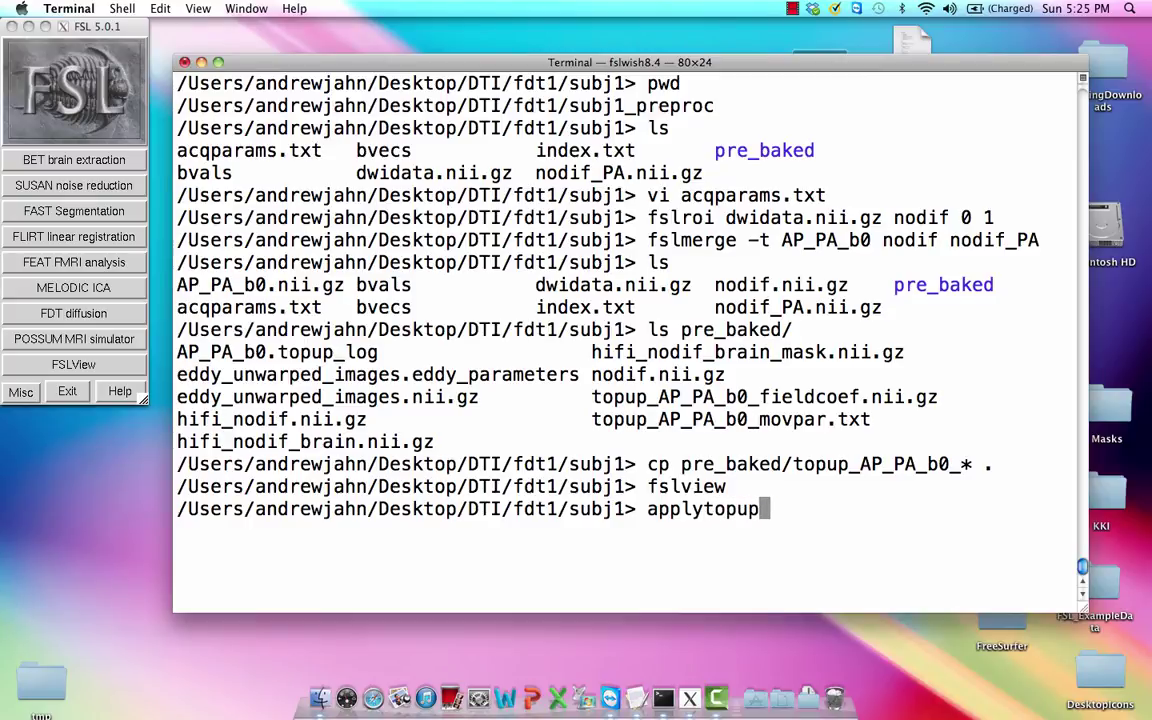
pyautogui.write(' --')
pyautogui.write('imain')
pyautogui.write('=')
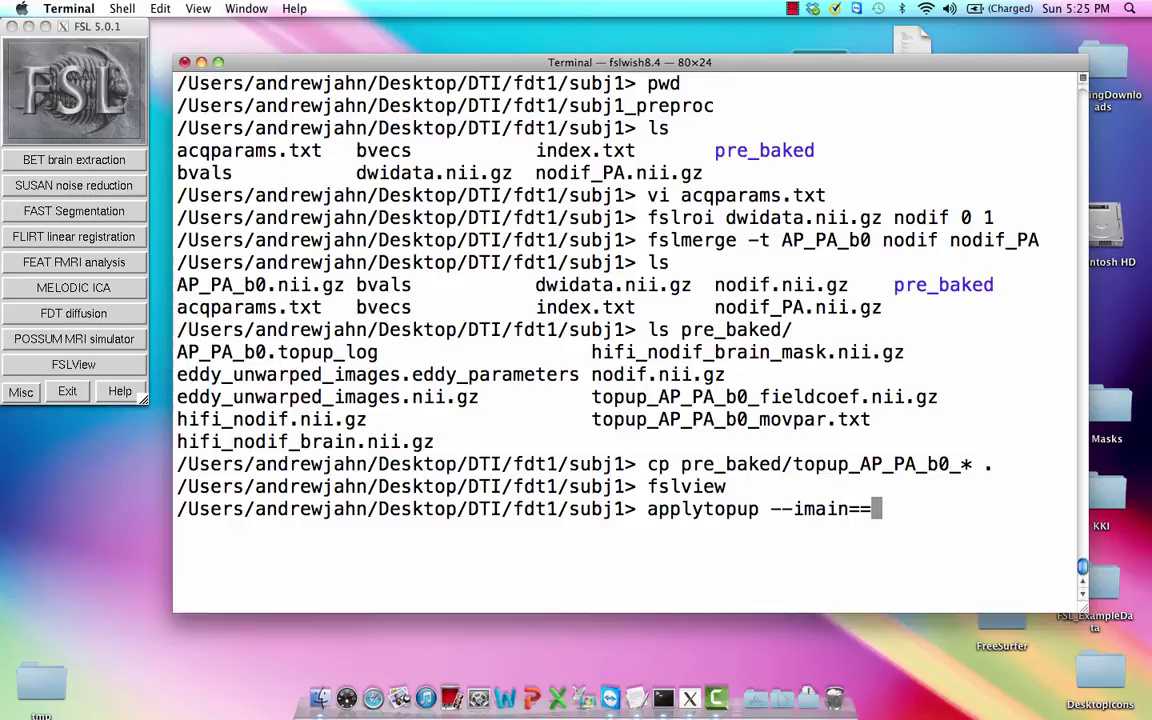
pyautogui.press('BackSpace')
pyautogui.write('nodif,')
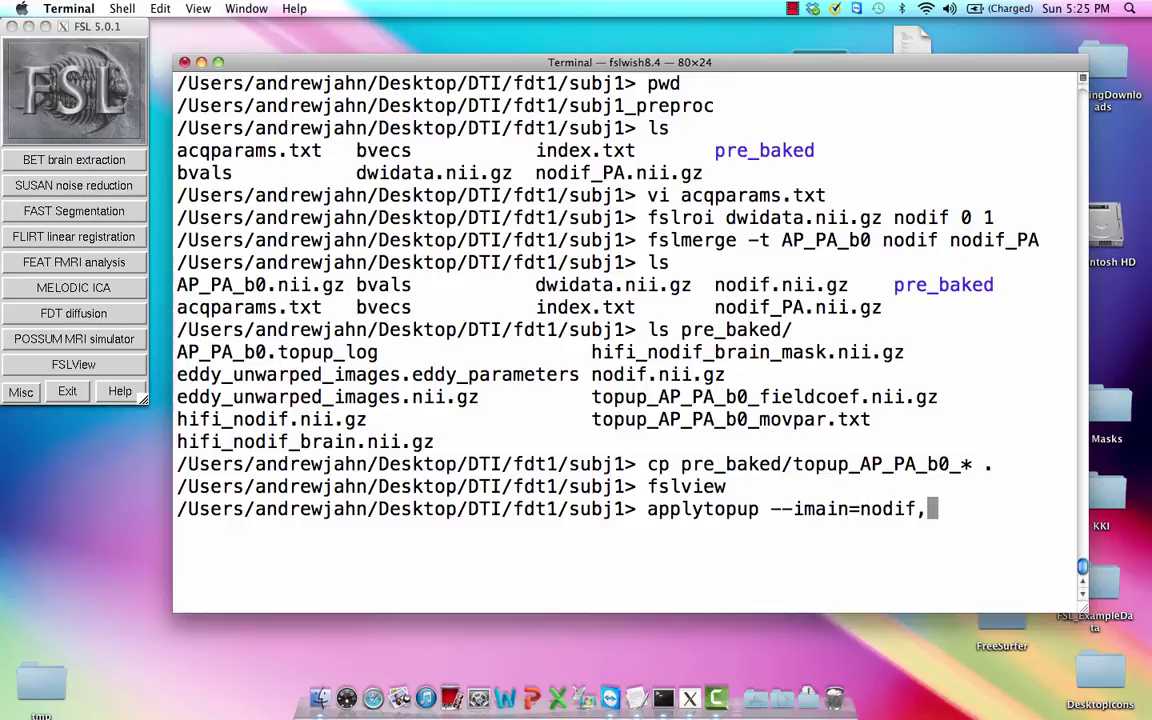
pyautogui.write('nodif_PA')
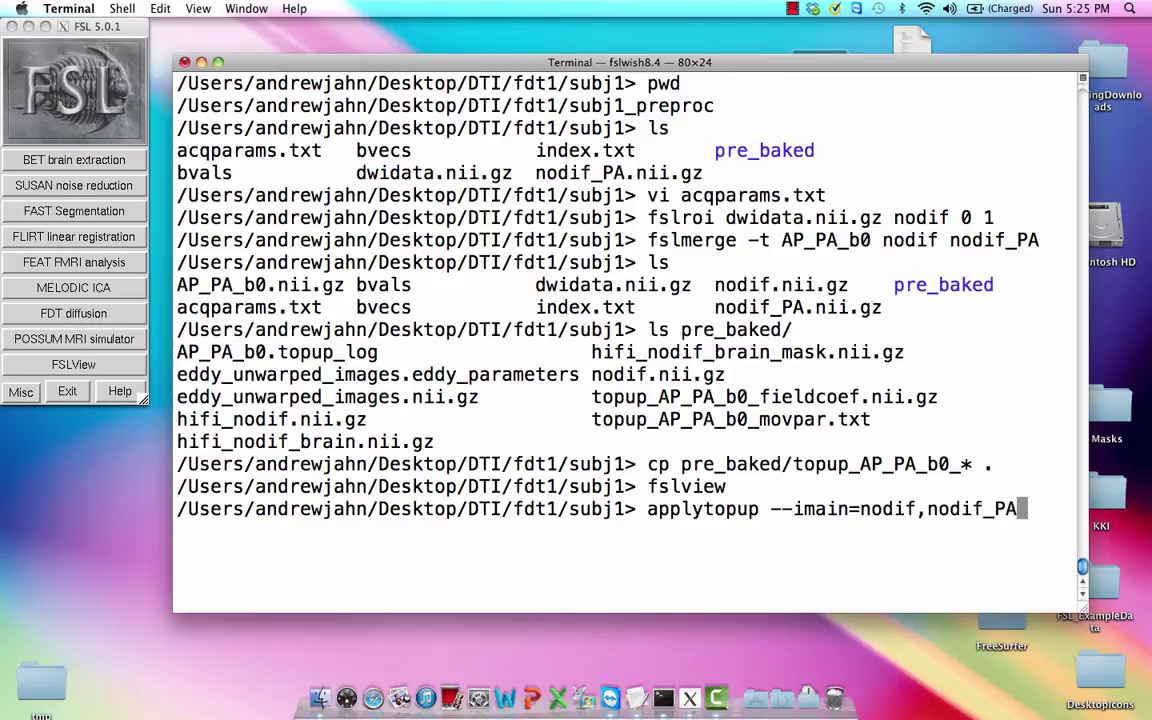
pyautogui.write(' --topup')
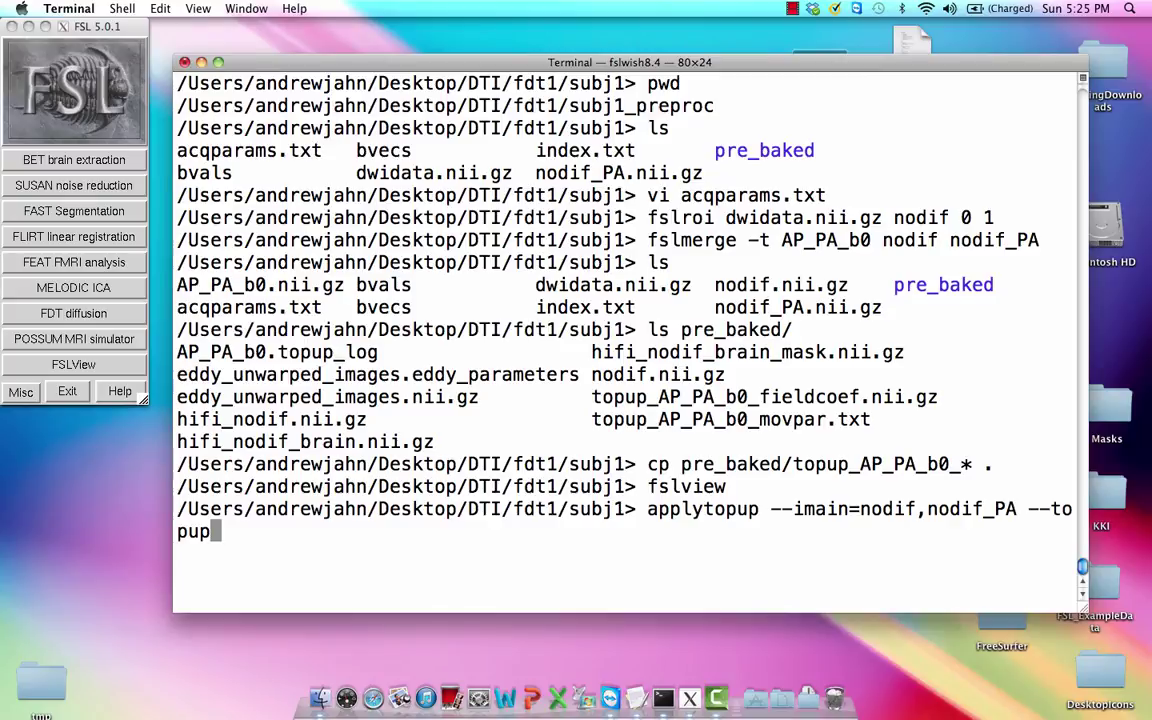
pyautogui.write('=top')
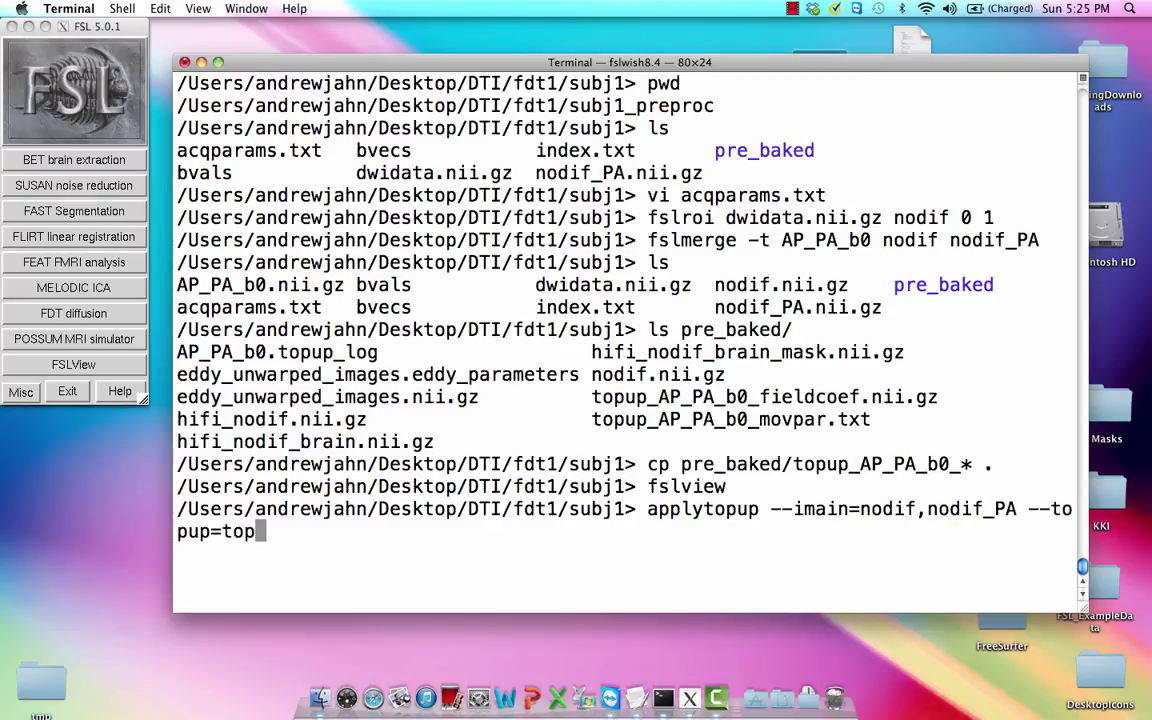
pyautogui.write('up')
pyautogui.write('_AP_PA_b0')
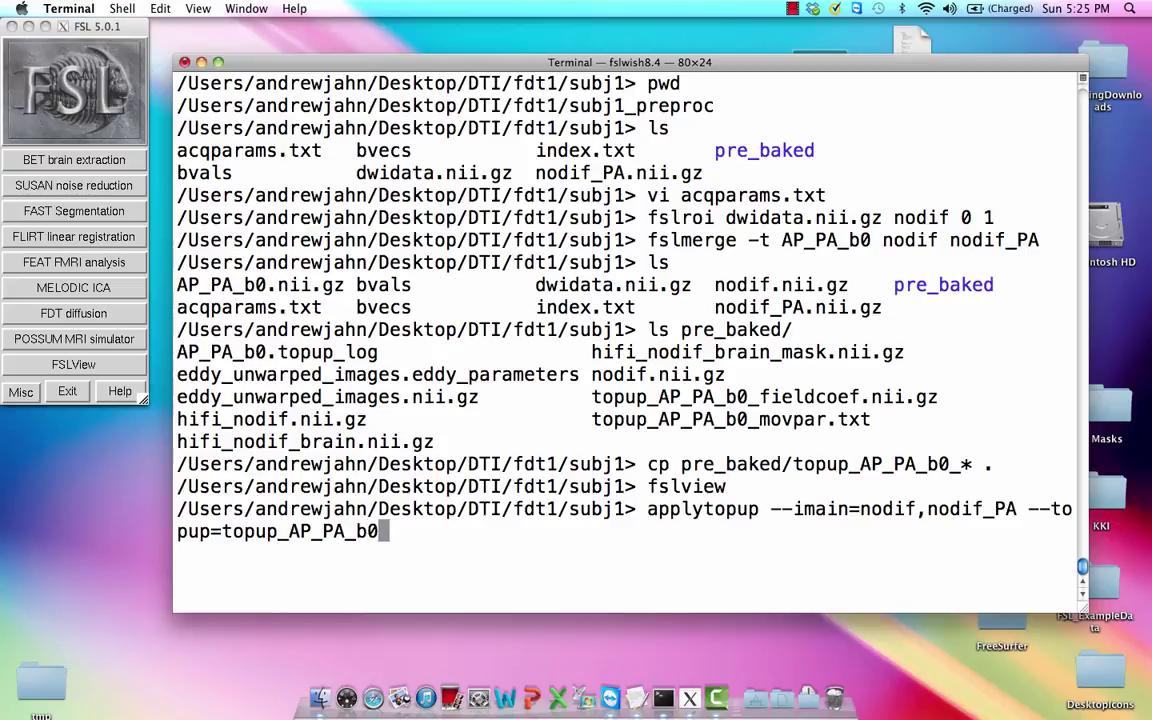
pyautogui.write(' --datain=')
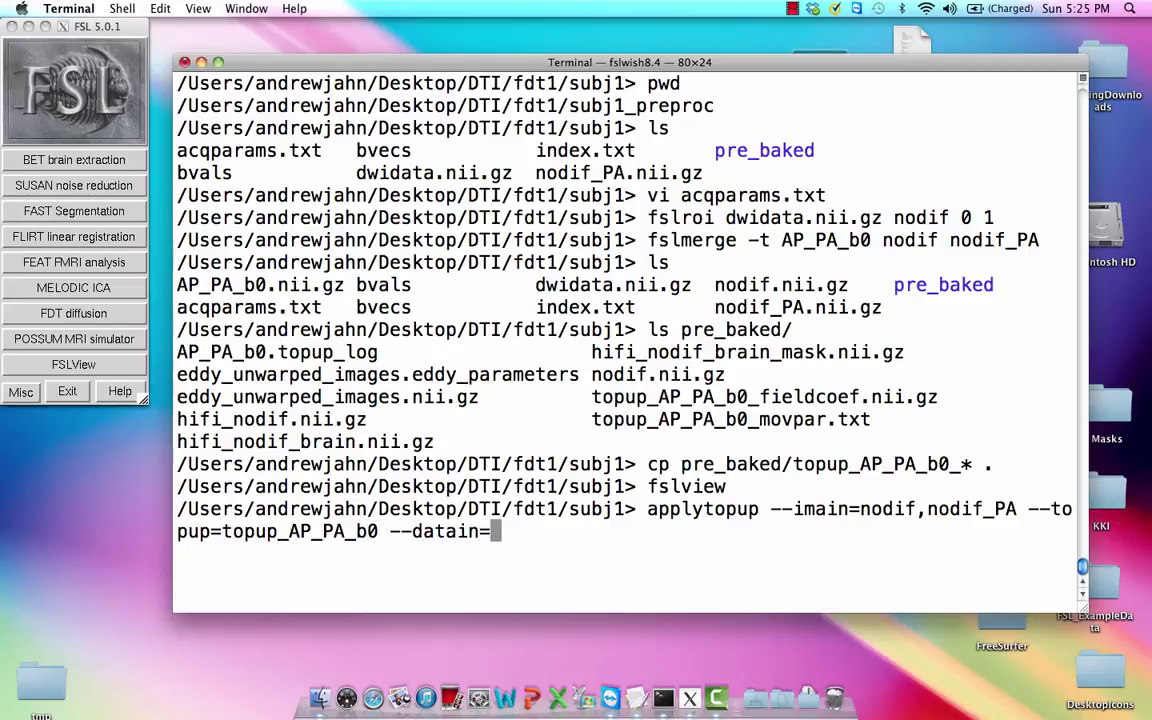
pyautogui.write('acqparams.txt')
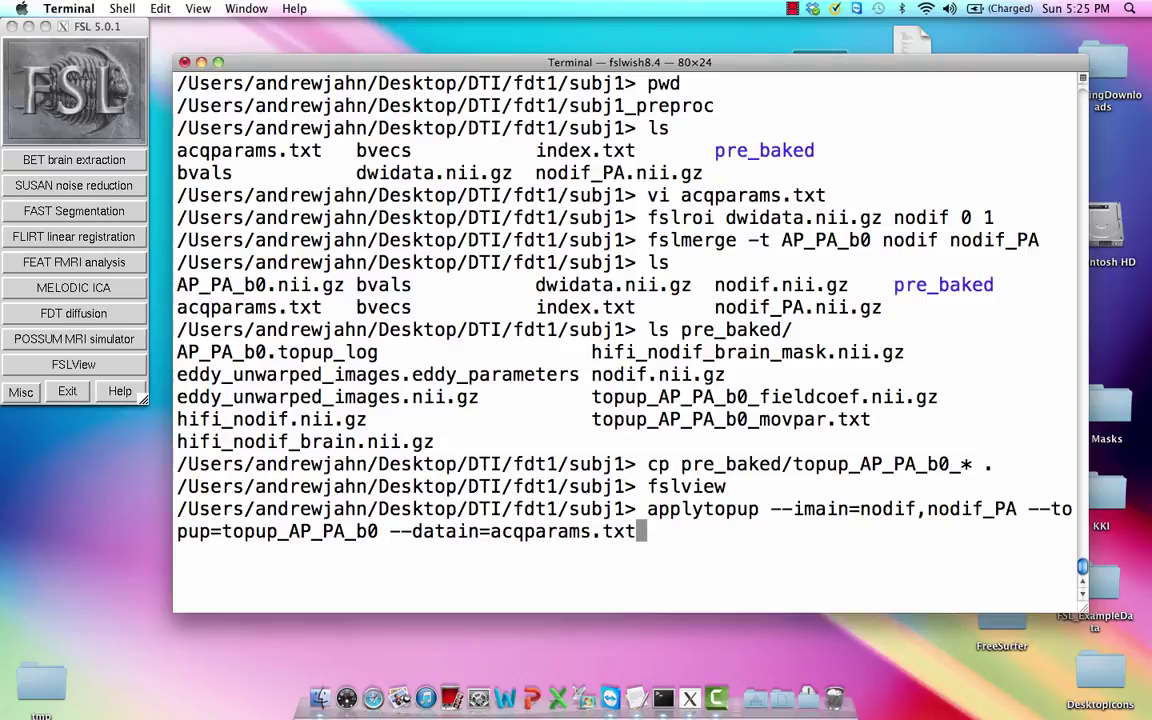
pyautogui.write(' --inind')
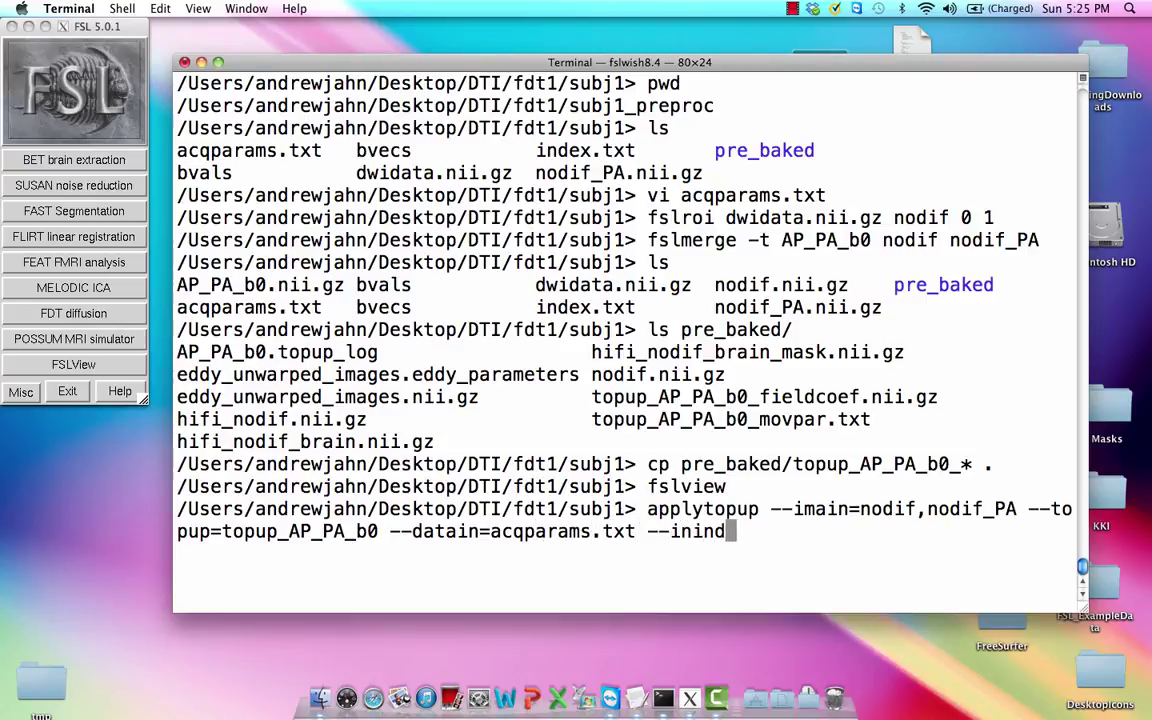
pyautogui.write('ex=')
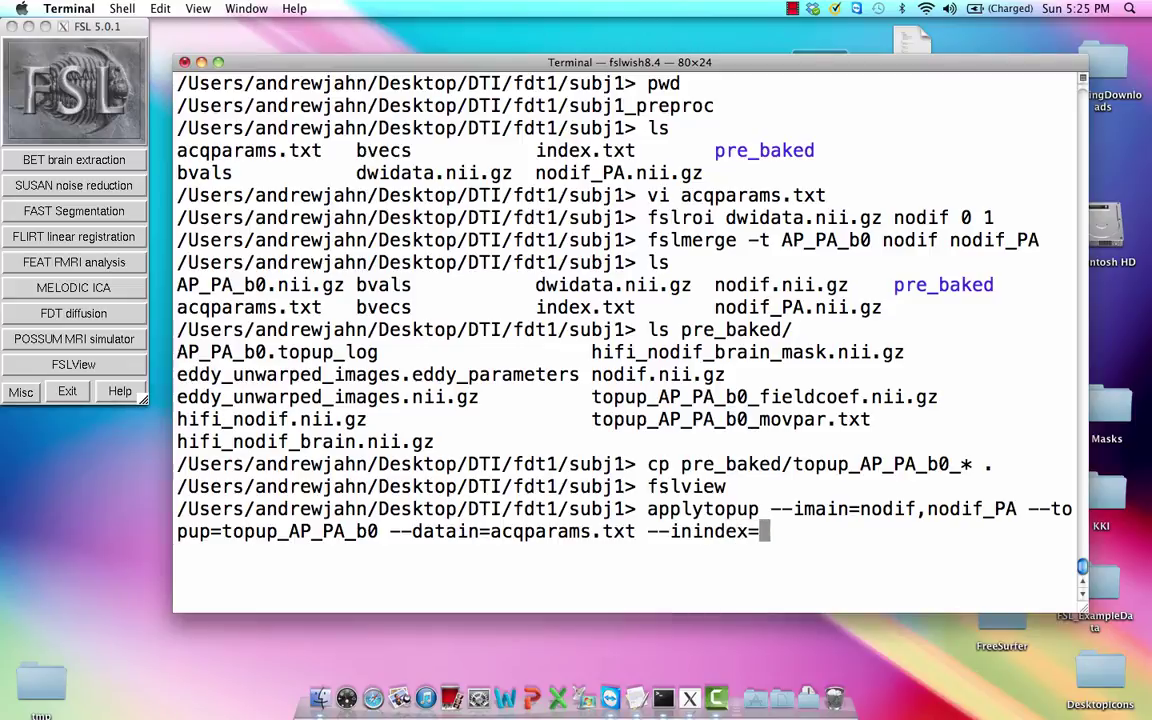
pyautogui.write('1,2 --')
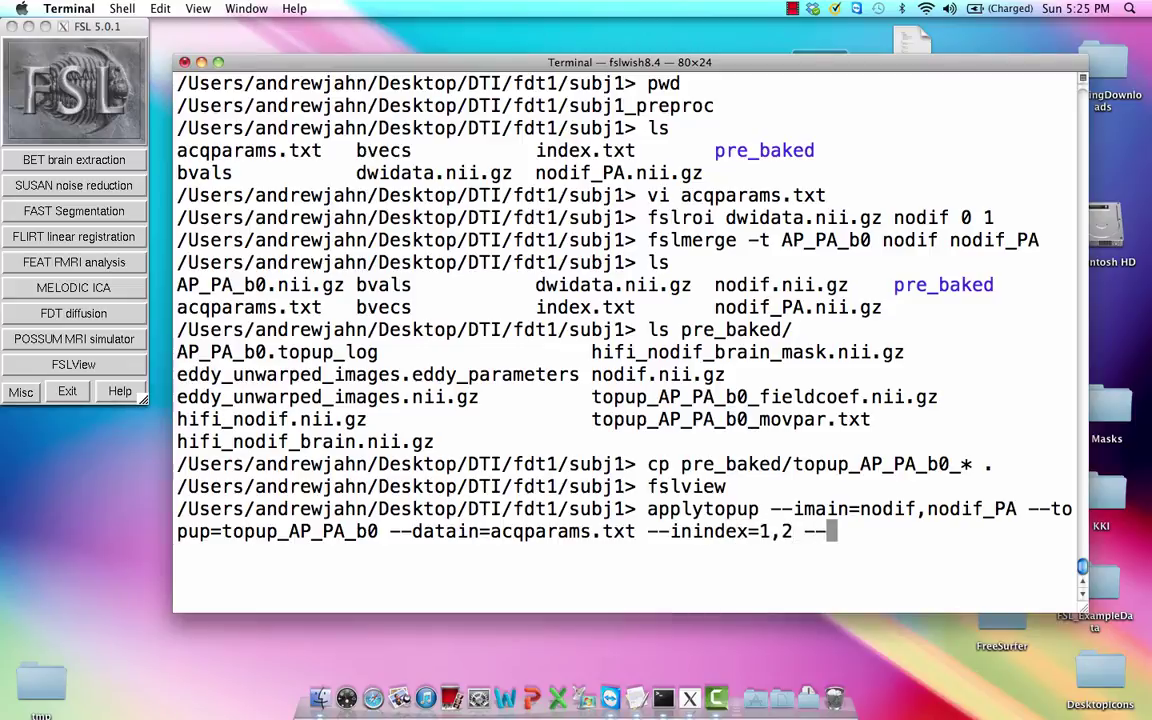
pyautogui.write('out=hifi_nodif')
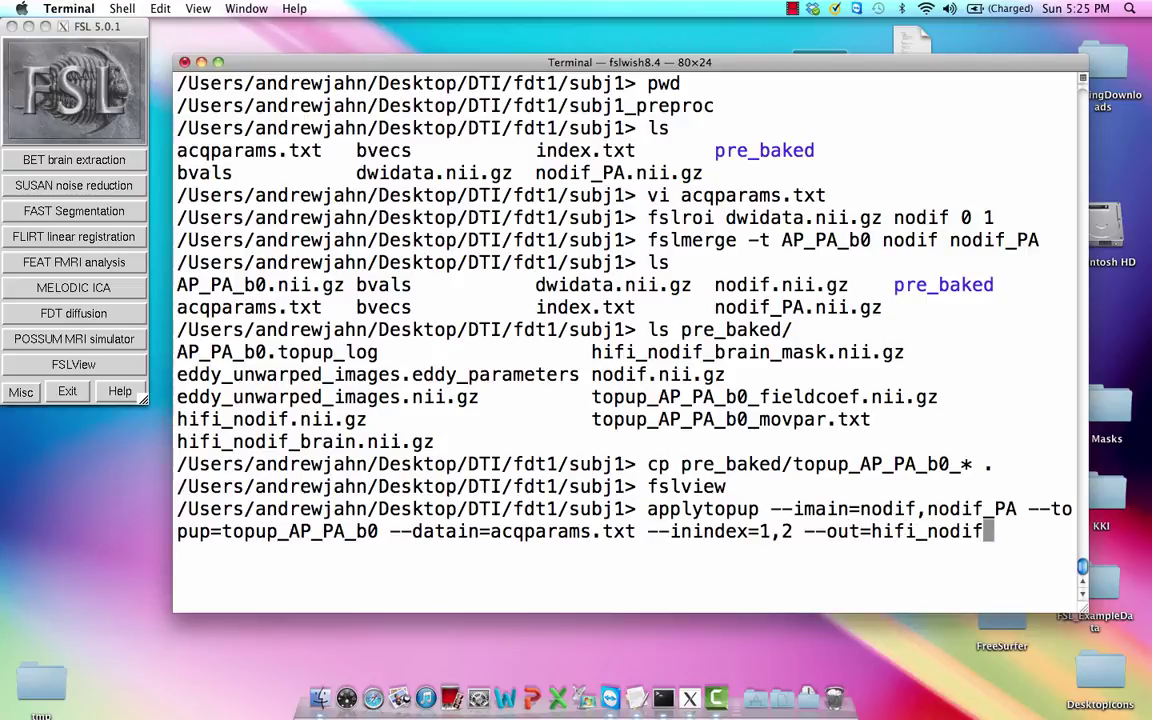
# Step: Run the applytopup command to produce hifi_nodif
pyautogui.press('Return')
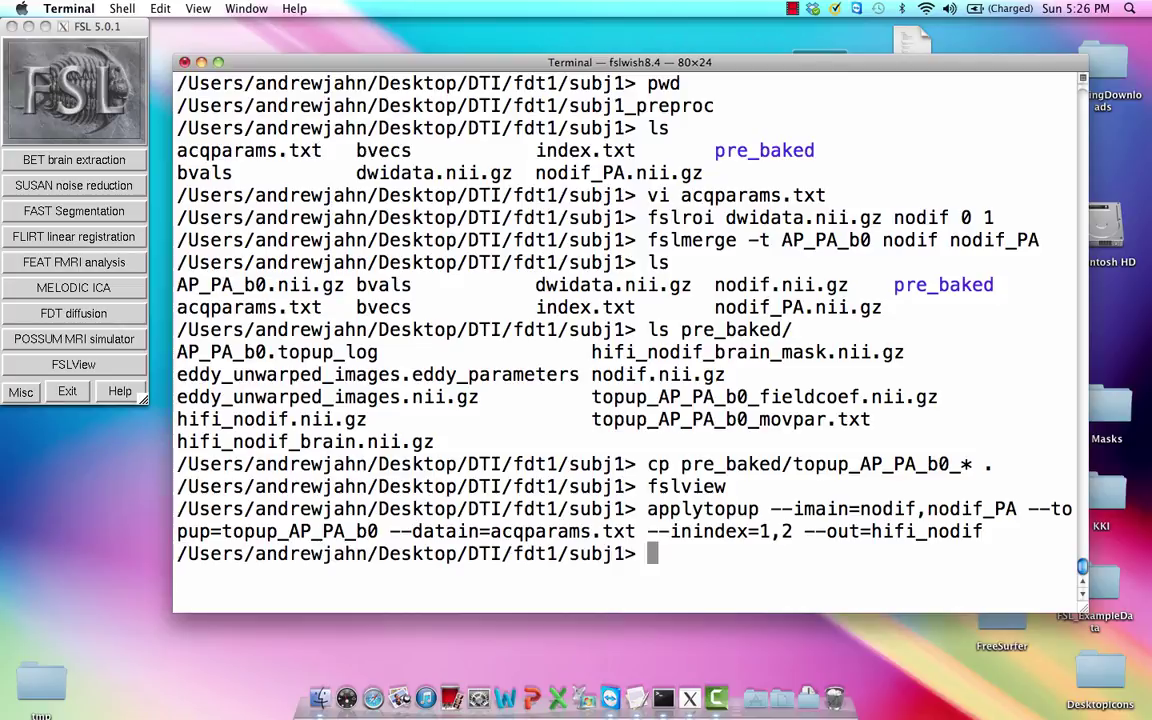
# Step: Launch FSLView, open hifi_nodif.nii.gz, then add nodif_PA.nii.gz and nodif.nii.gz as layers
pyautogui.click(74, 364)
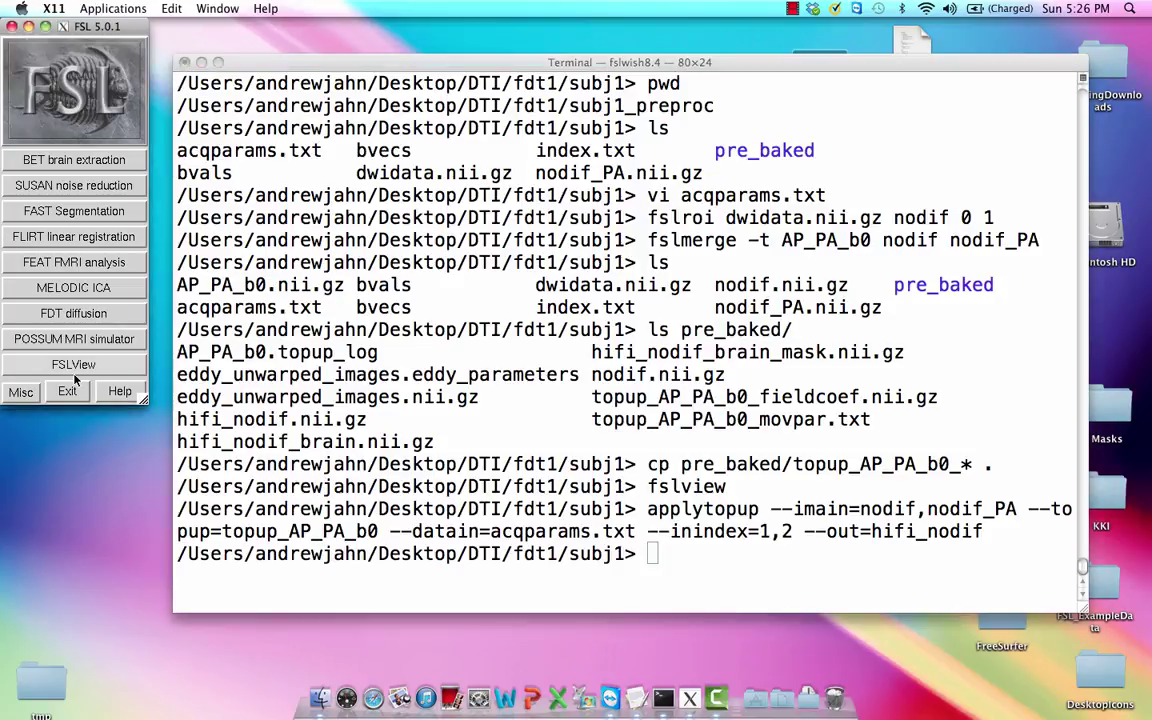
pyautogui.click(75, 365)
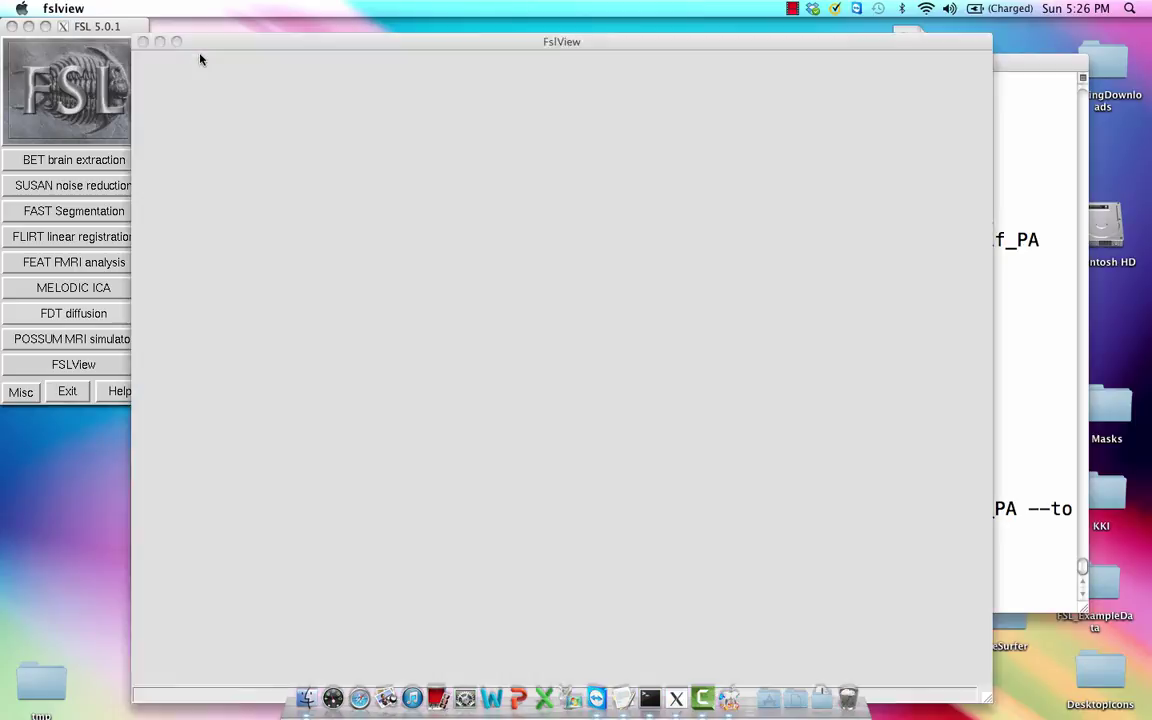
pyautogui.click(110, 8)
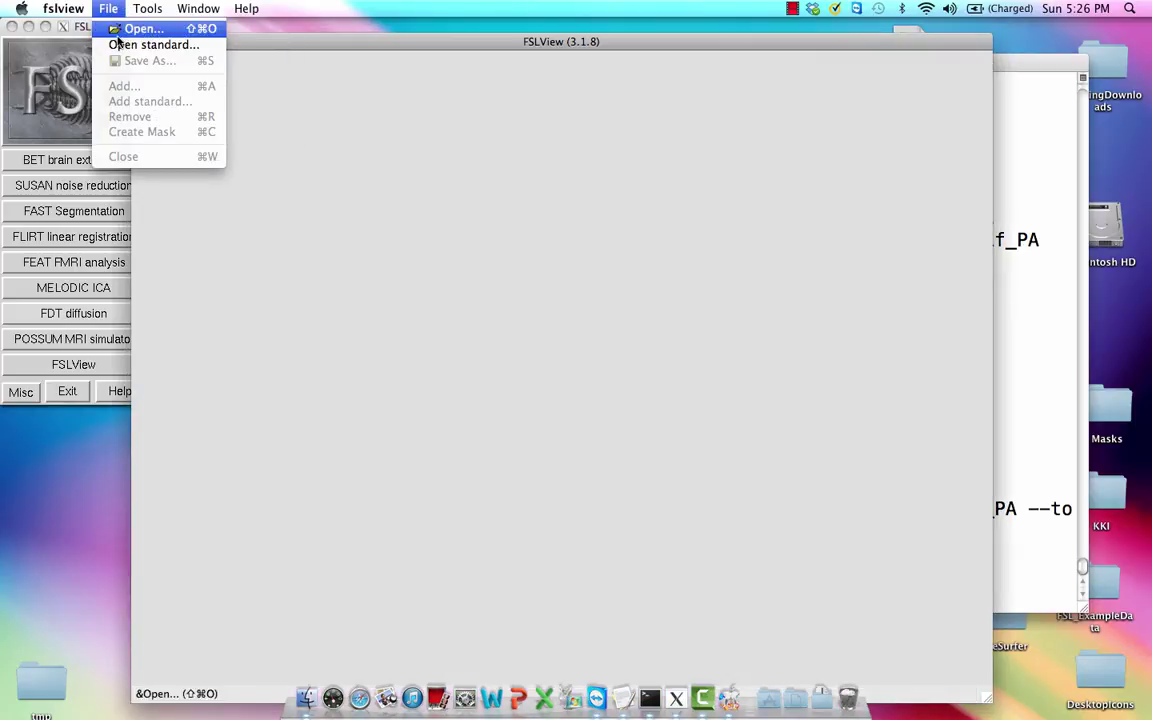
pyautogui.click(125, 24)
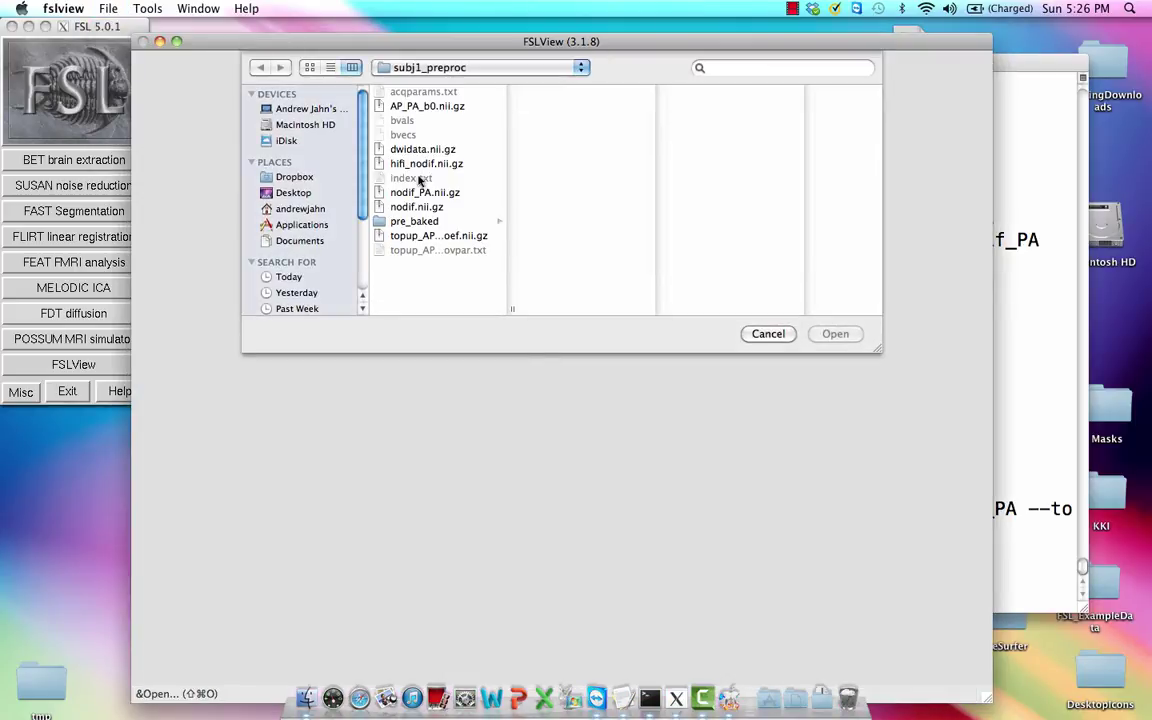
pyautogui.doubleClick(419, 166)
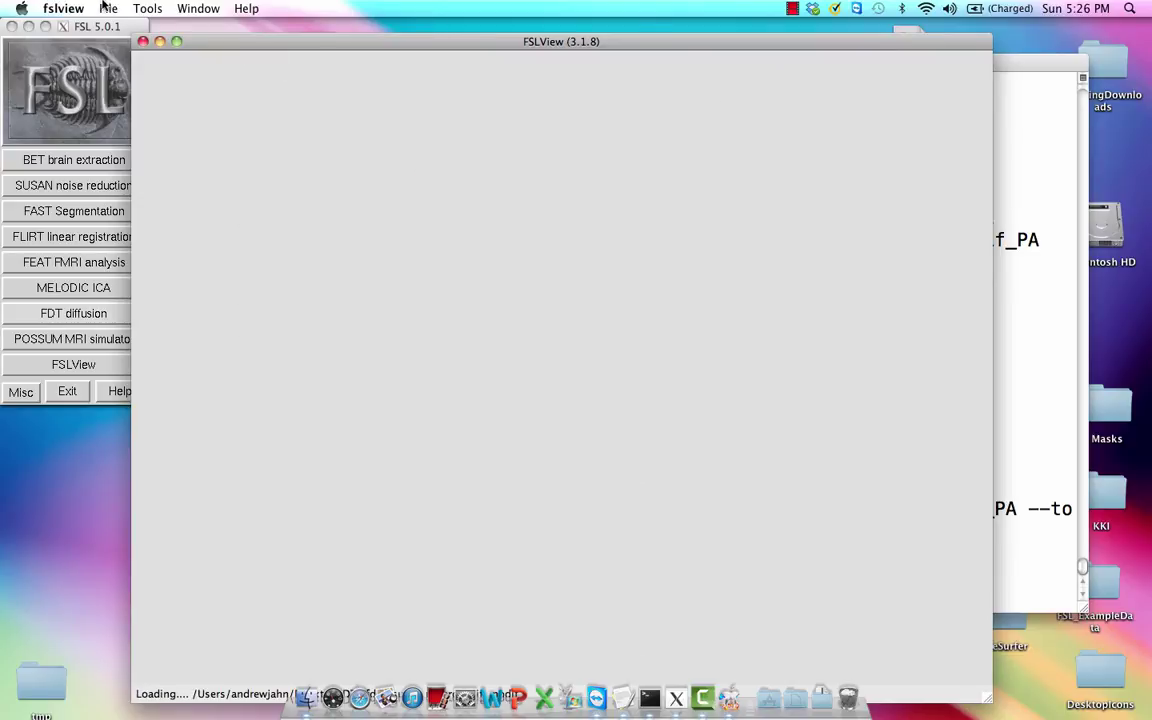
pyautogui.click(106, 8)
pyautogui.click(124, 86)
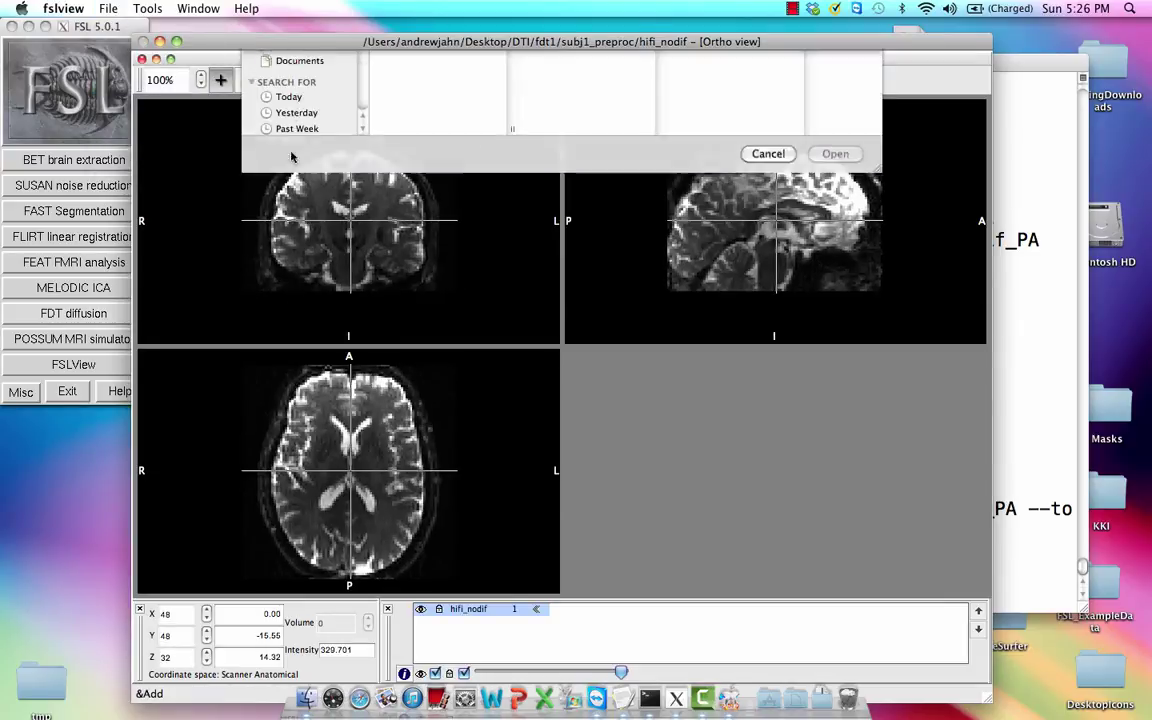
pyautogui.doubleClick(400, 192)
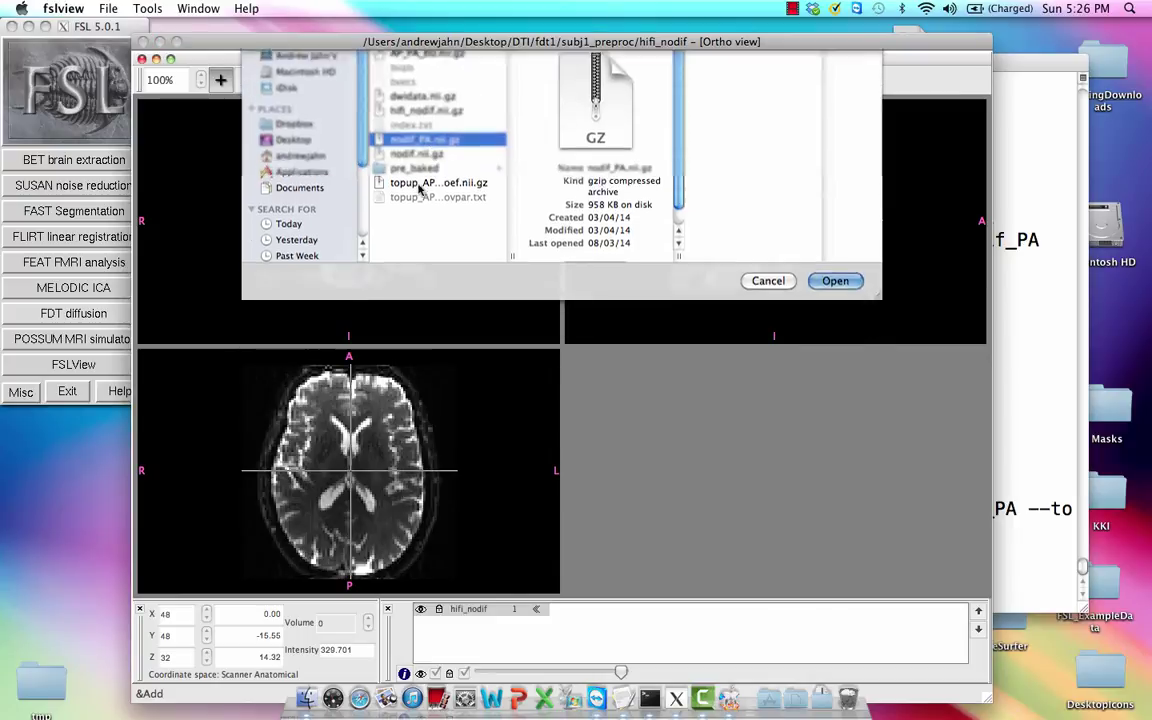
pyautogui.click(108, 8)
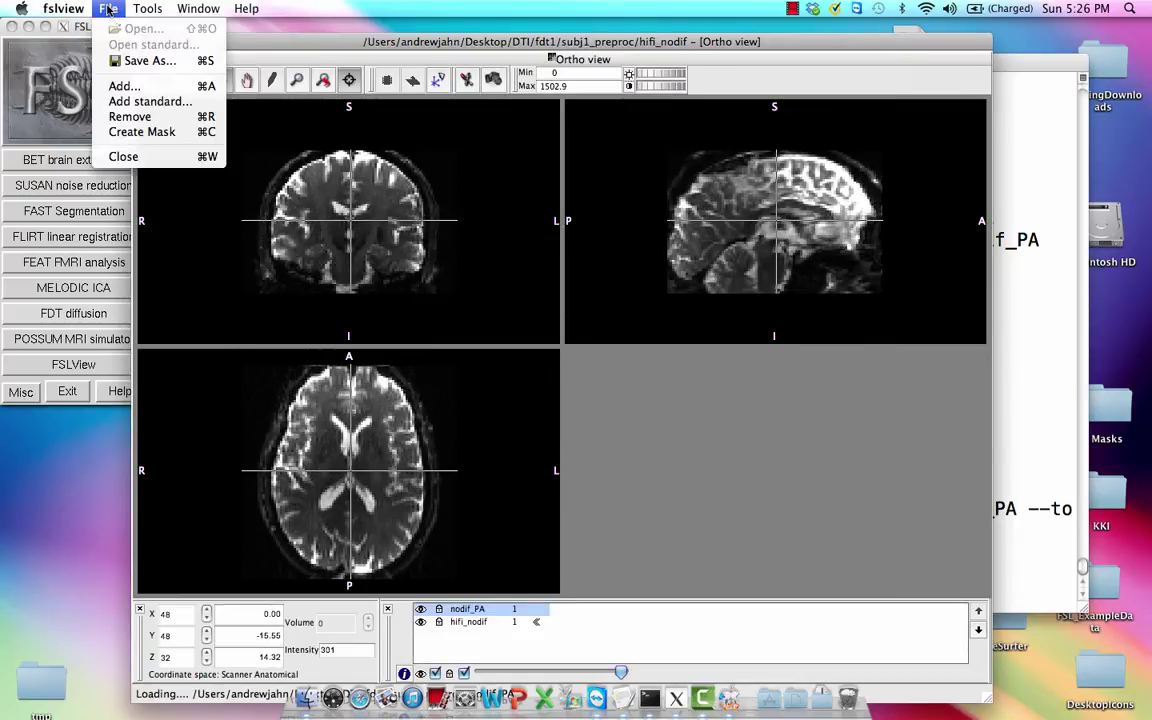
pyautogui.click(124, 86)
pyautogui.doubleClick(400, 193)
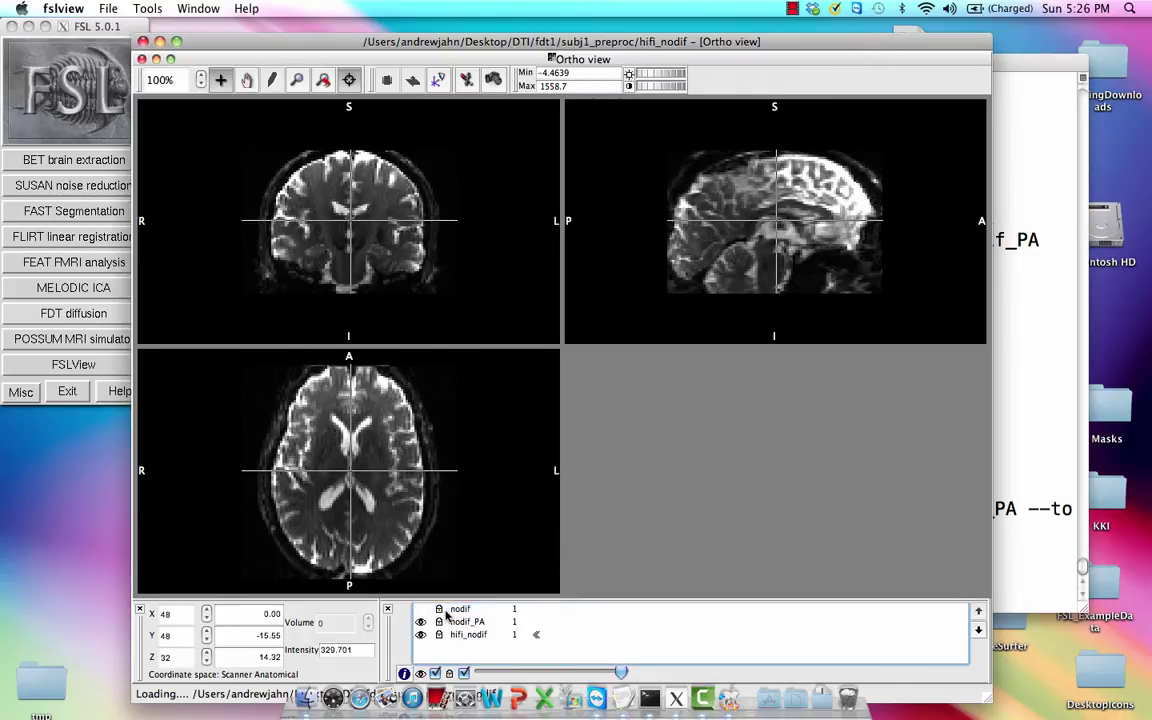
# Step: Toggle the nodif_PA layer off, on, then off again to compare nodif against hifi_nodif
pyautogui.click(420, 621)
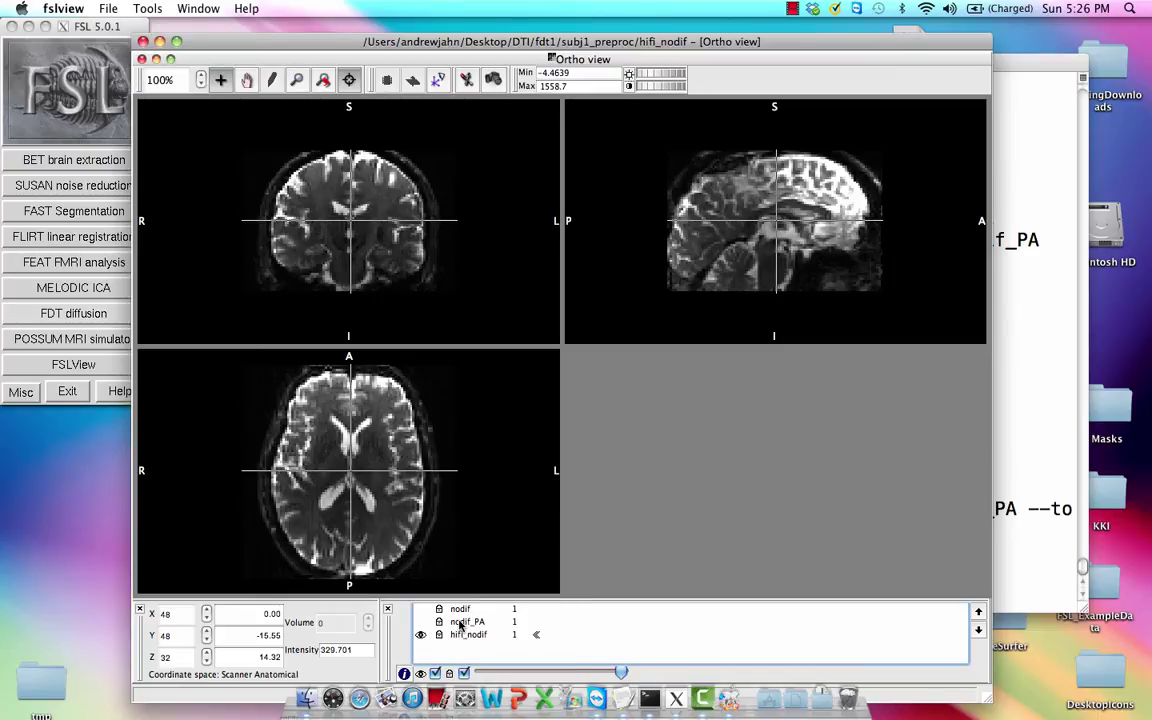
pyautogui.click(460, 623)
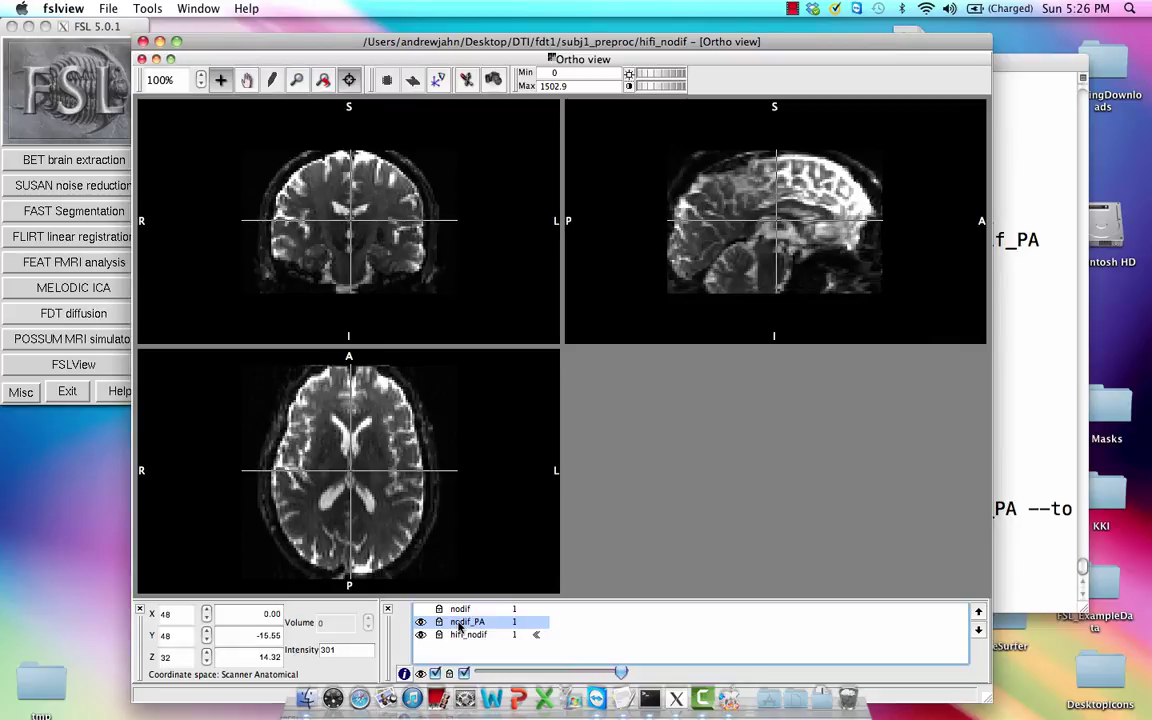
pyautogui.click(460, 609)
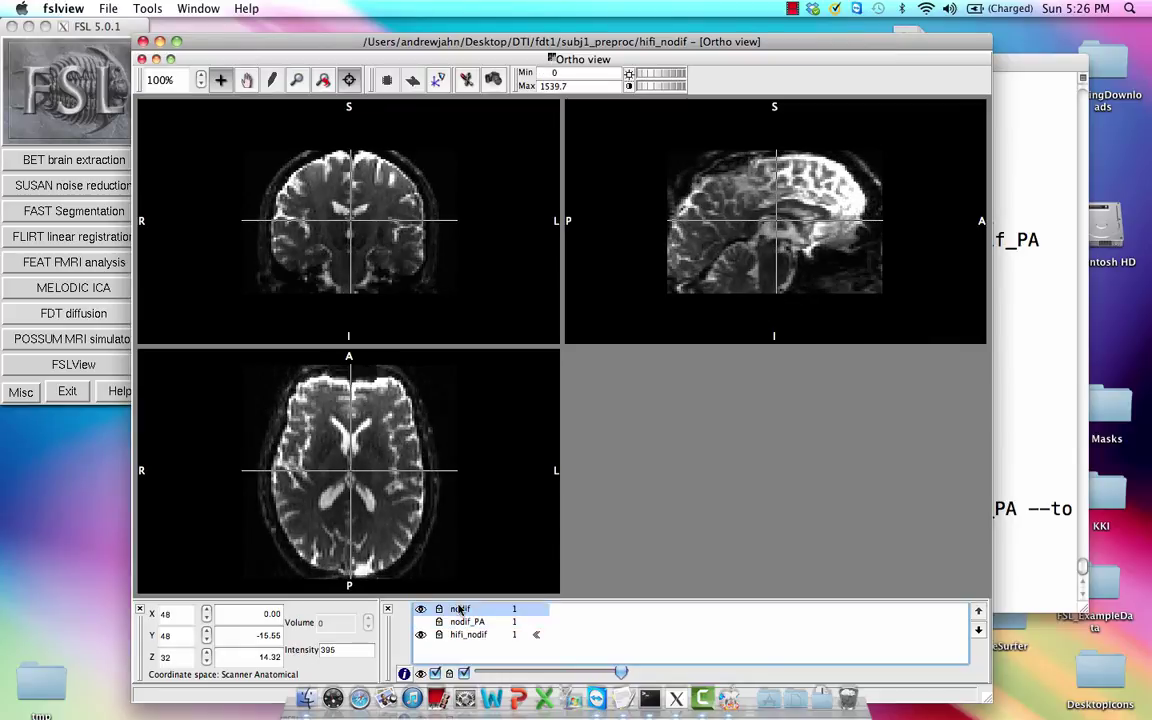